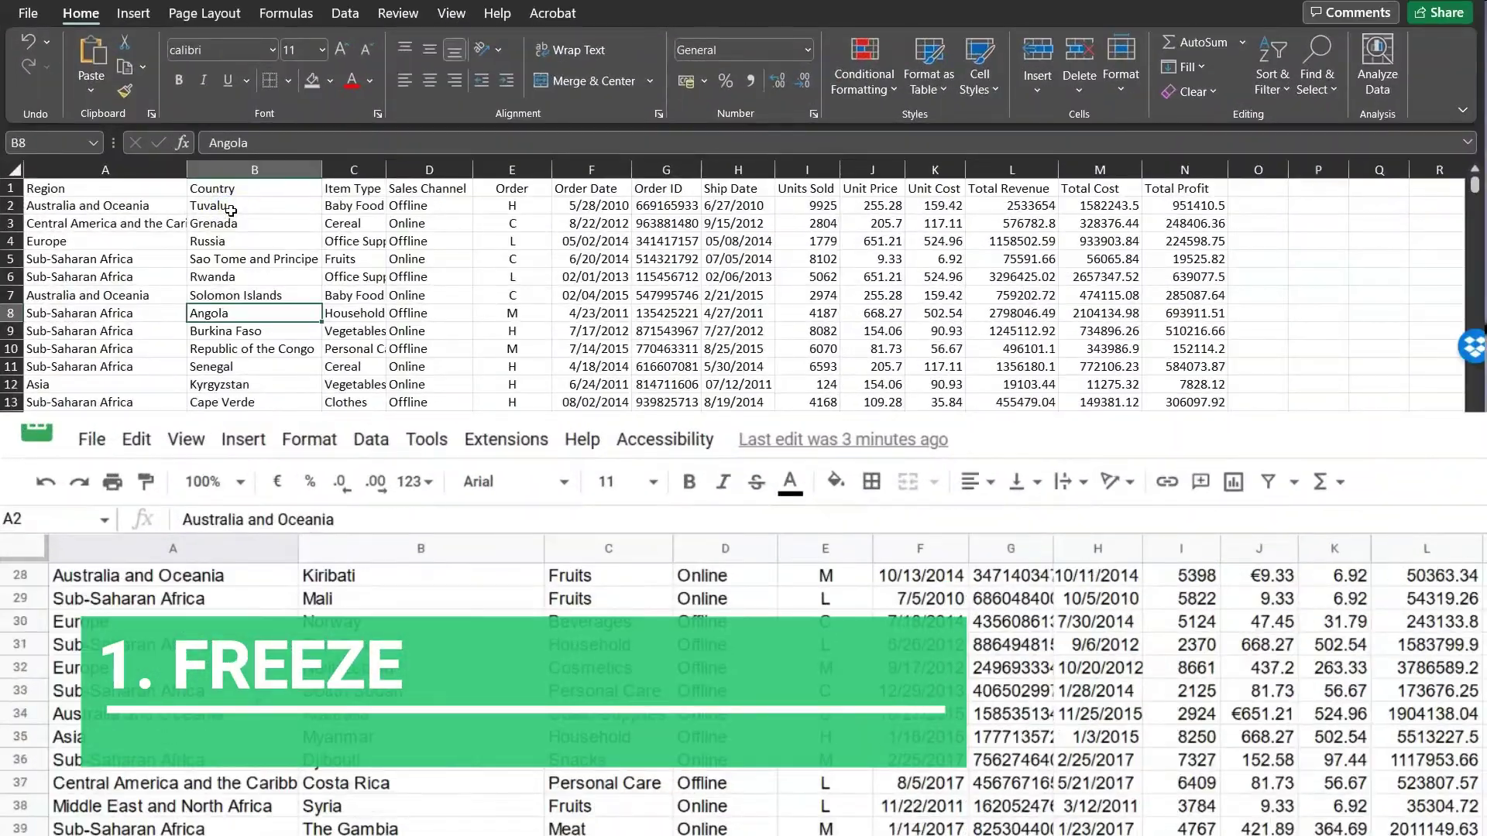
# - Freeze the top row in Excel, and row 1 plus column A in Google Sheets
pyautogui.scroll(7, 308, 734)
pyautogui.click(459, 14)
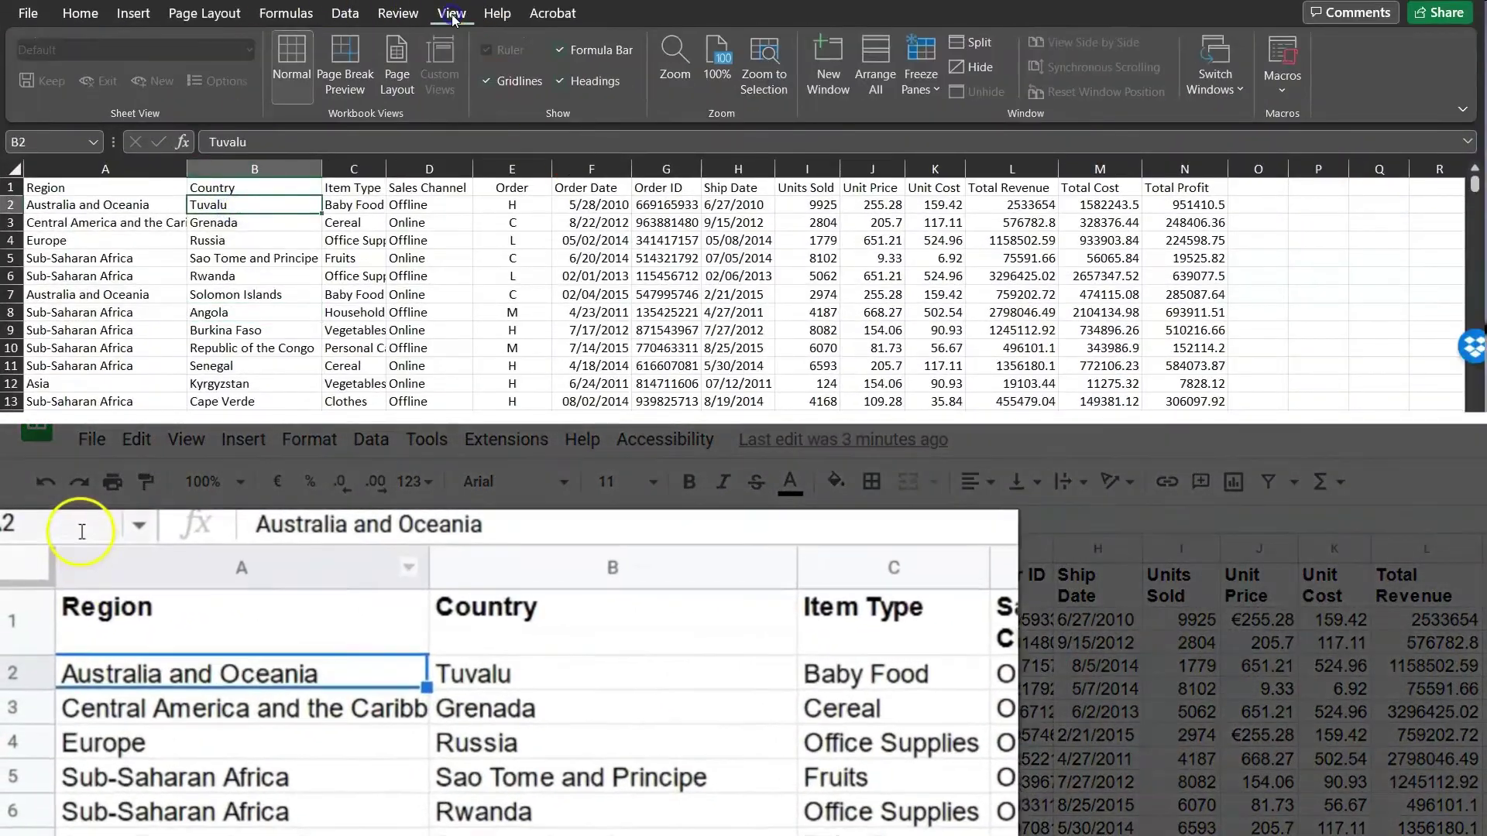
pyautogui.click(855, 74)
pyautogui.moveTo(60, 581); pyautogui.dragTo(58, 671)
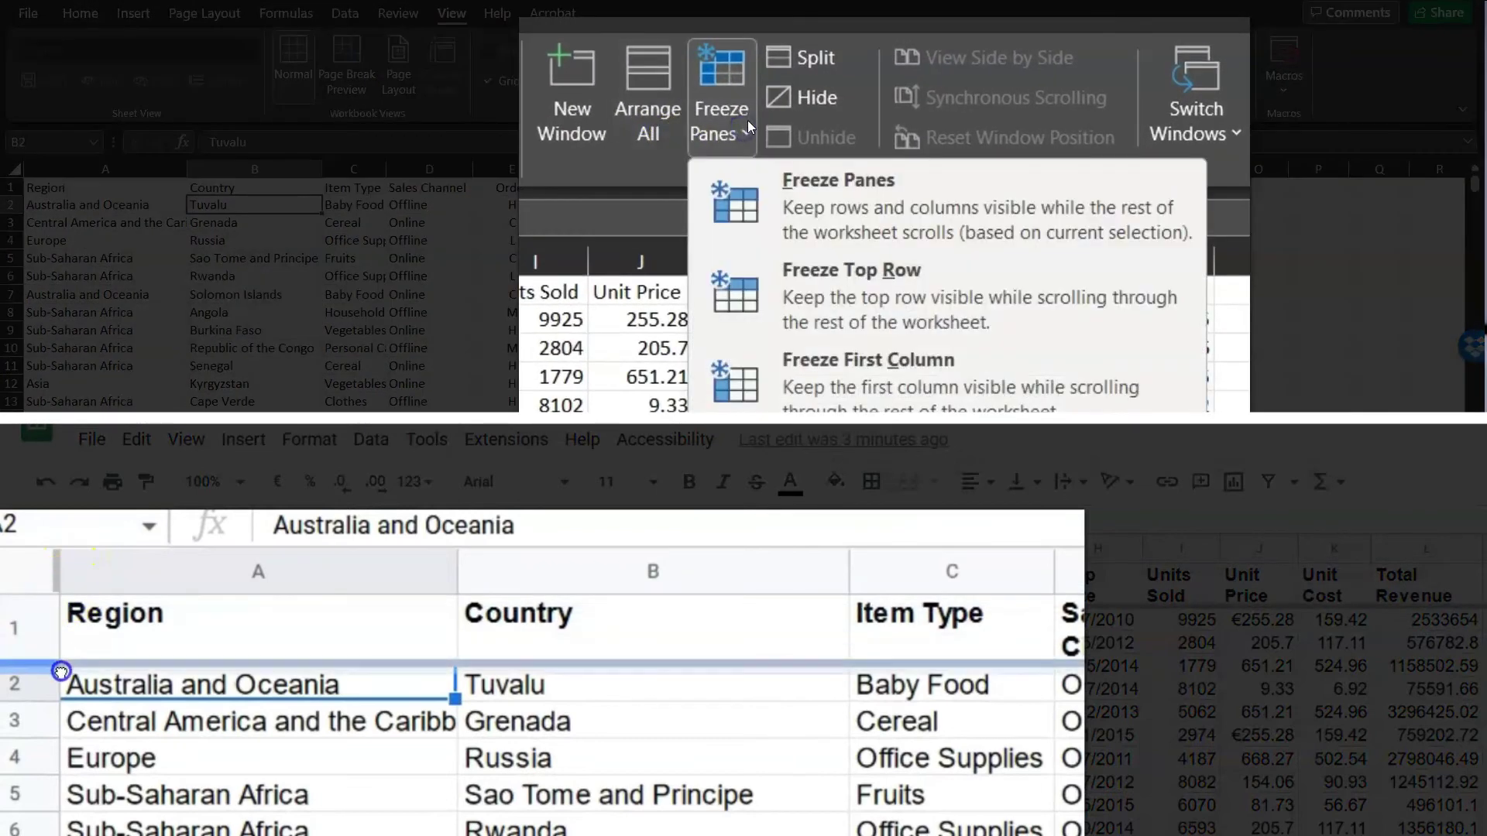
pyautogui.click(817, 217)
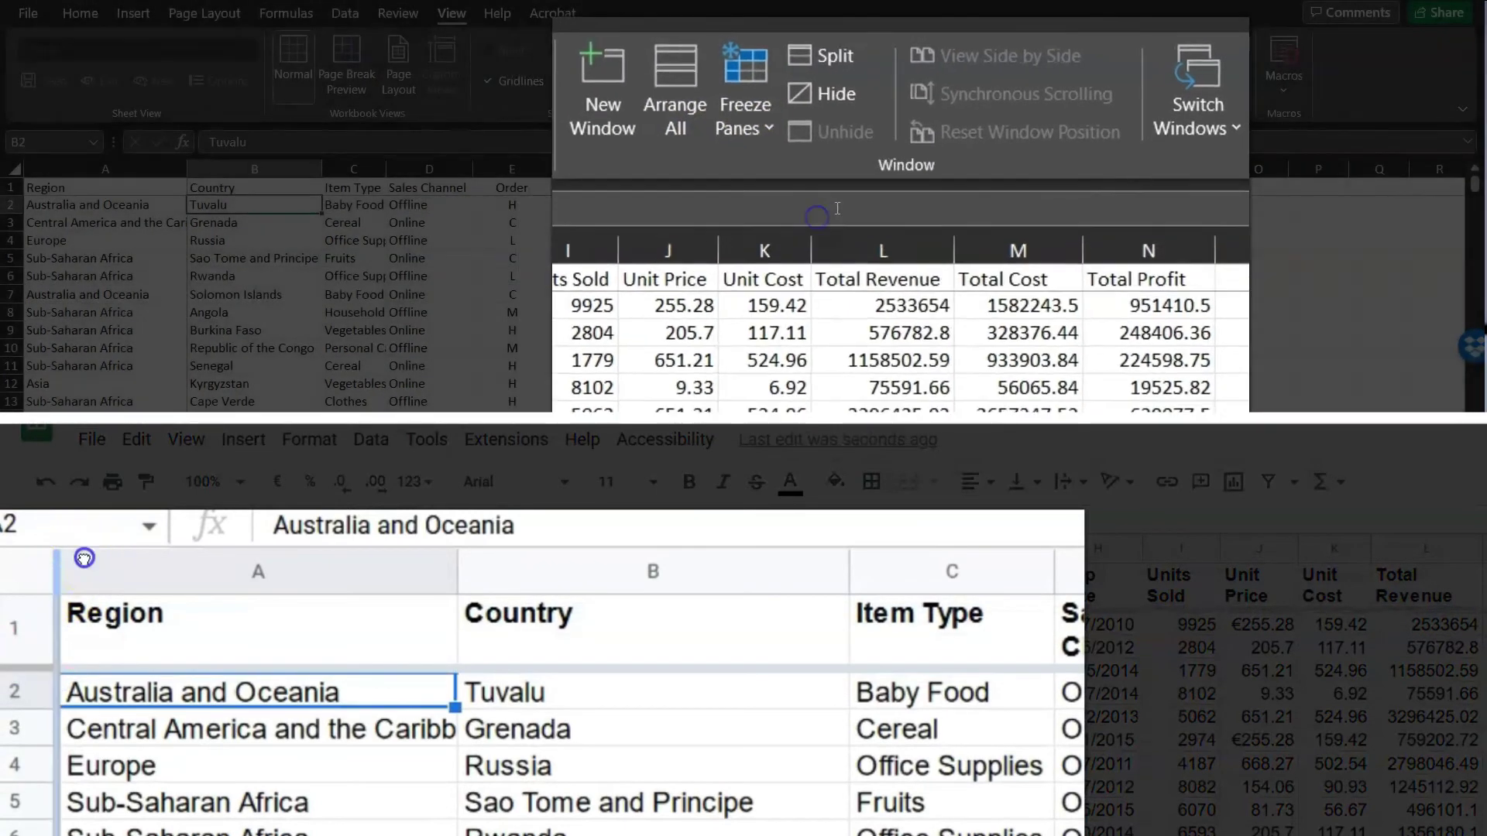
pyautogui.moveTo(83, 557); pyautogui.dragTo(463, 558)
# - Scroll down and across to confirm the header row and Region column stay fixed
pyautogui.scroll(-3, 366, 395)
pyautogui.scroll(2, 366, 395)
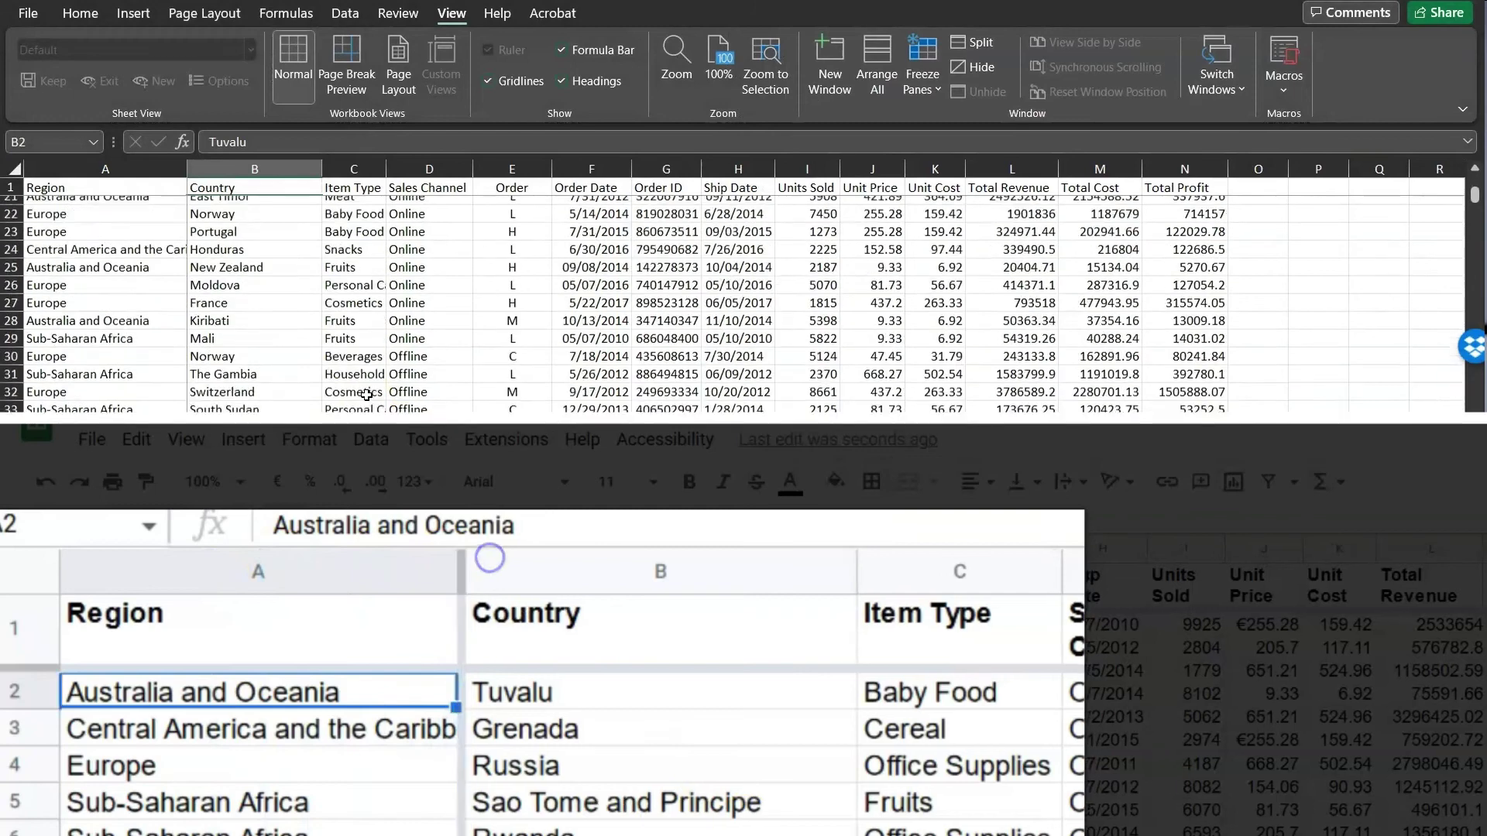
pyautogui.scroll(-9, 542, 743)
pyautogui.scroll(1, 366, 395)
pyautogui.scroll(9, 542, 697)
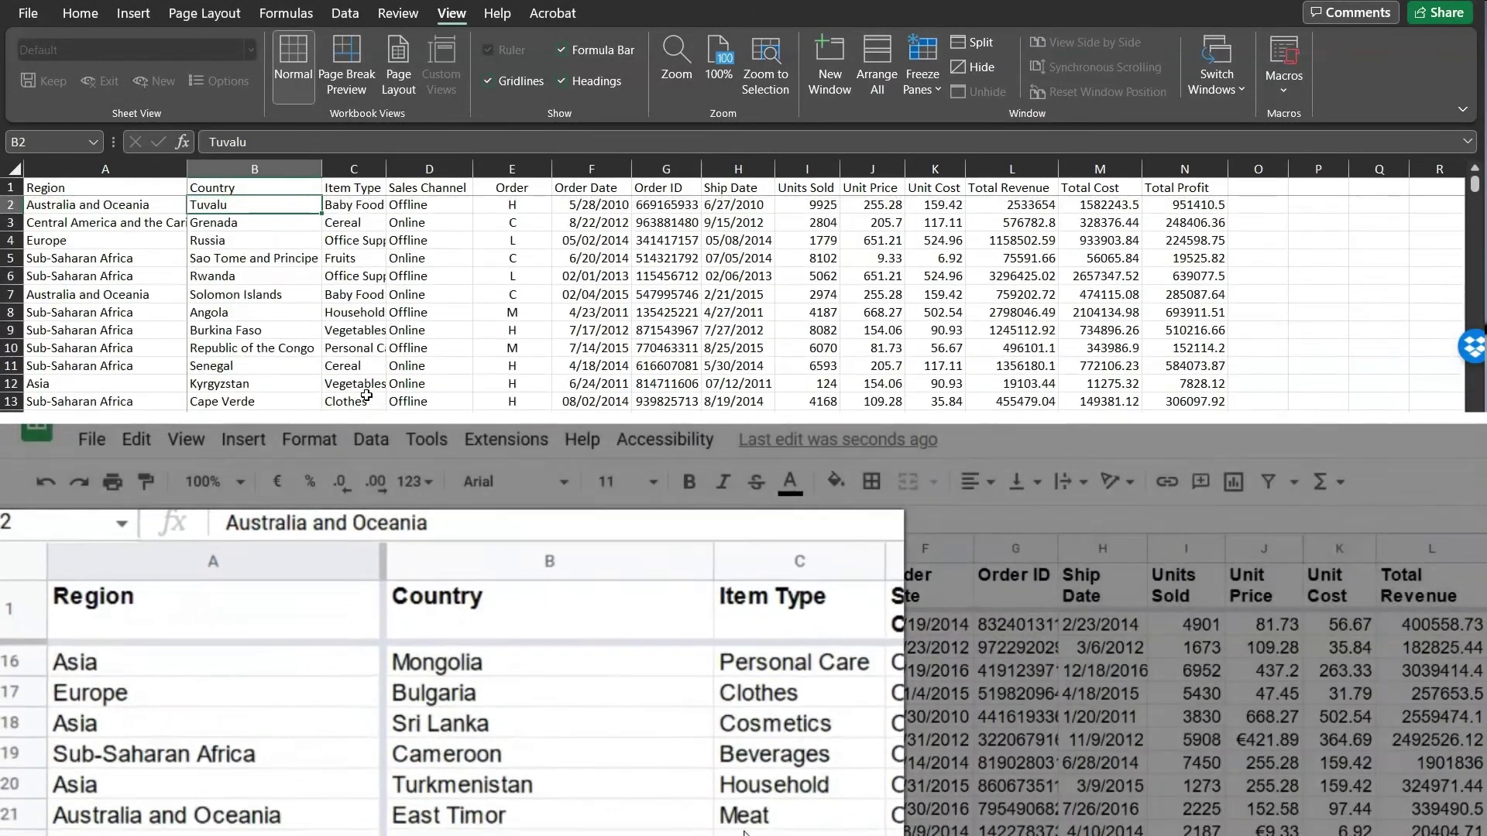
pyautogui.hscroll(1, 366, 395)
pyautogui.hscroll(6, 821, 294)
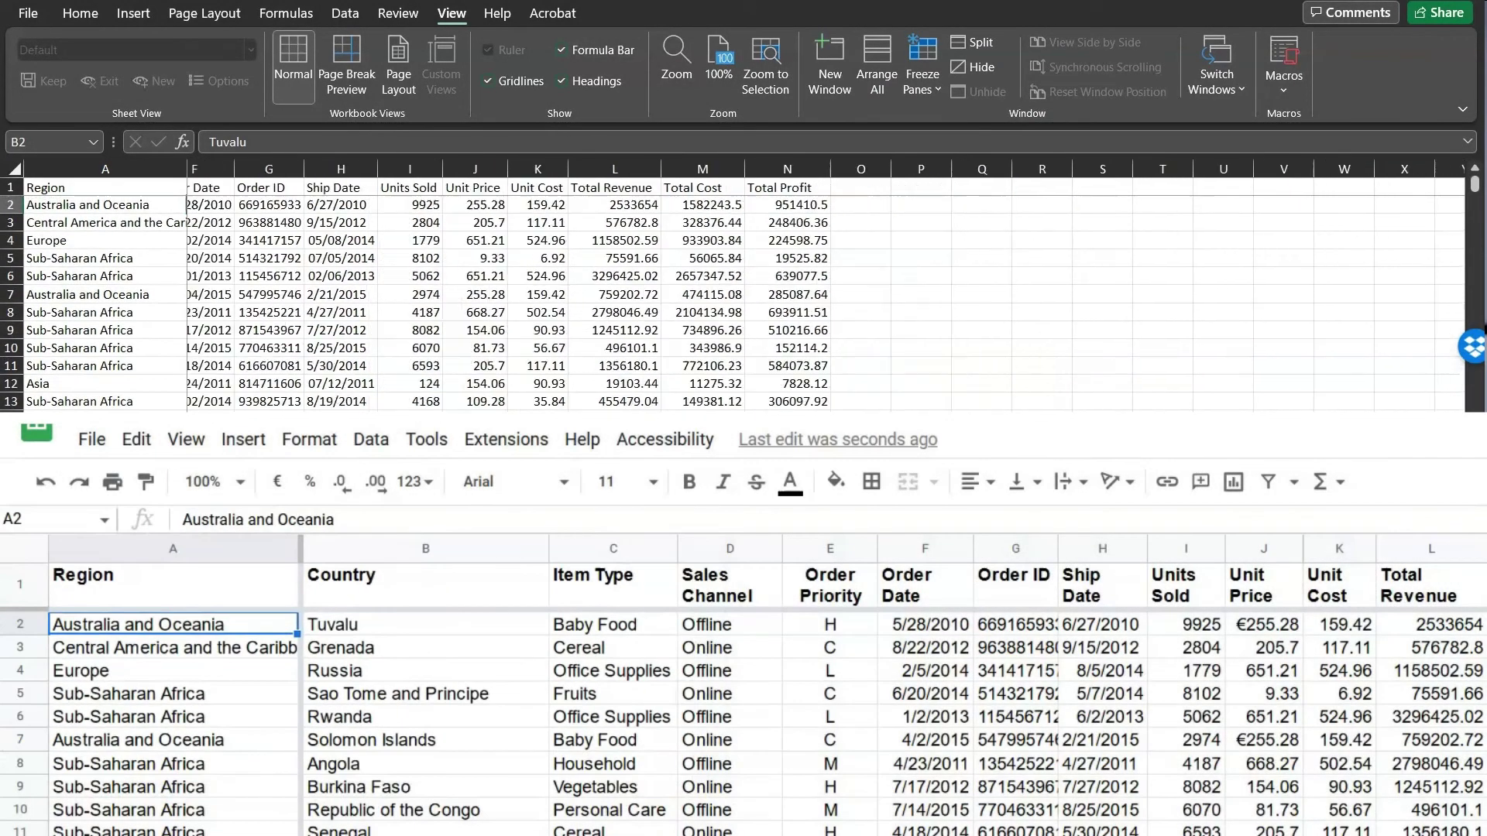
pyautogui.hscroll(4, 891, 720)
pyautogui.hscroll(-5, 820, 294)
pyautogui.hscroll(-1, 891, 720)
pyautogui.hscroll(-1, 821, 295)
pyautogui.hscroll(-2, 891, 720)
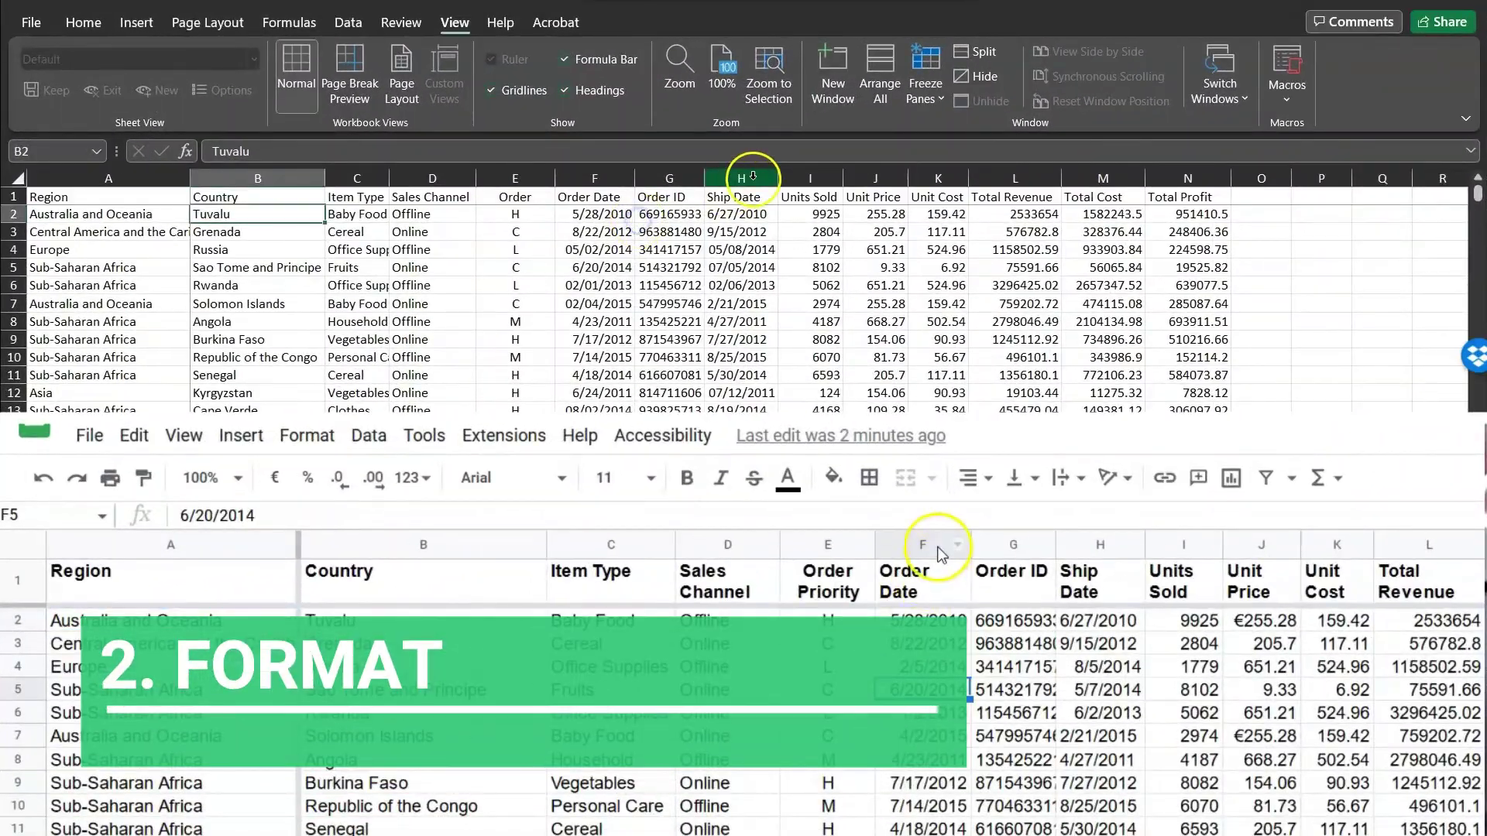
# - Apply a short date format to Ship Date in Excel and Order Date in Sheets
pyautogui.click(752, 177)
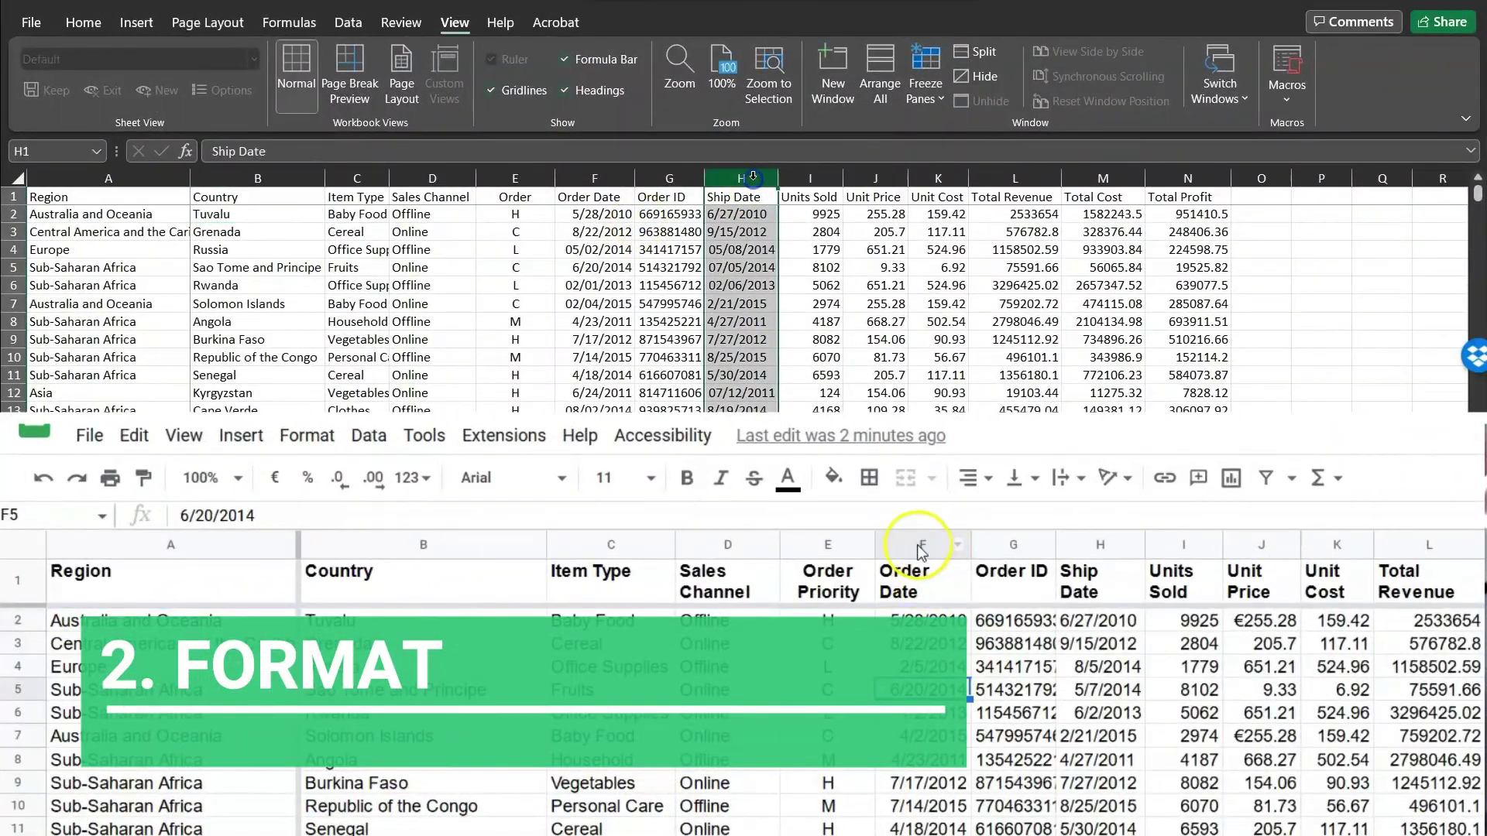
pyautogui.click(921, 544)
pyautogui.click(102, 26)
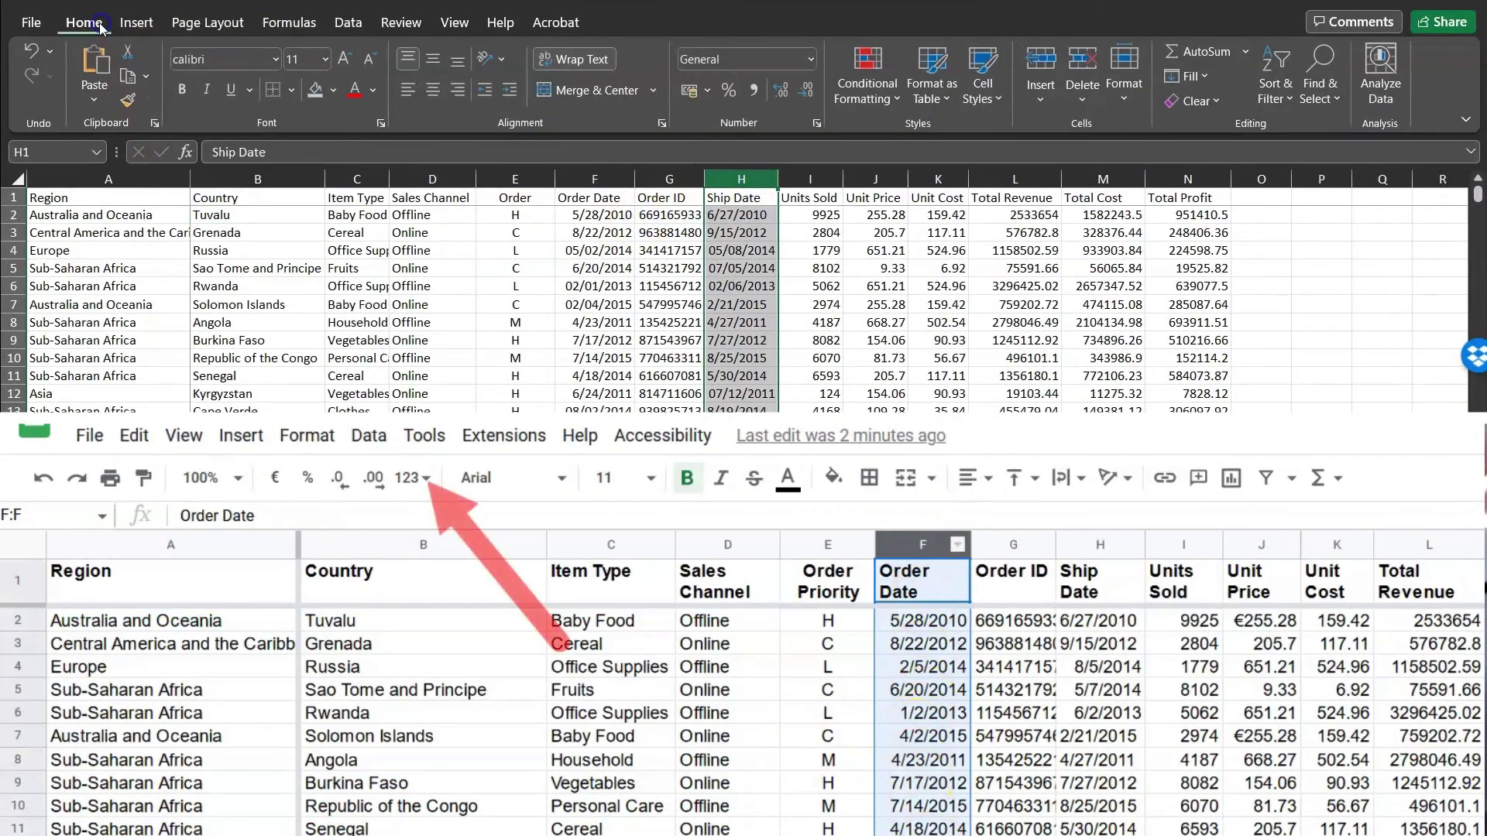
pyautogui.click(418, 479)
pyautogui.click(811, 59)
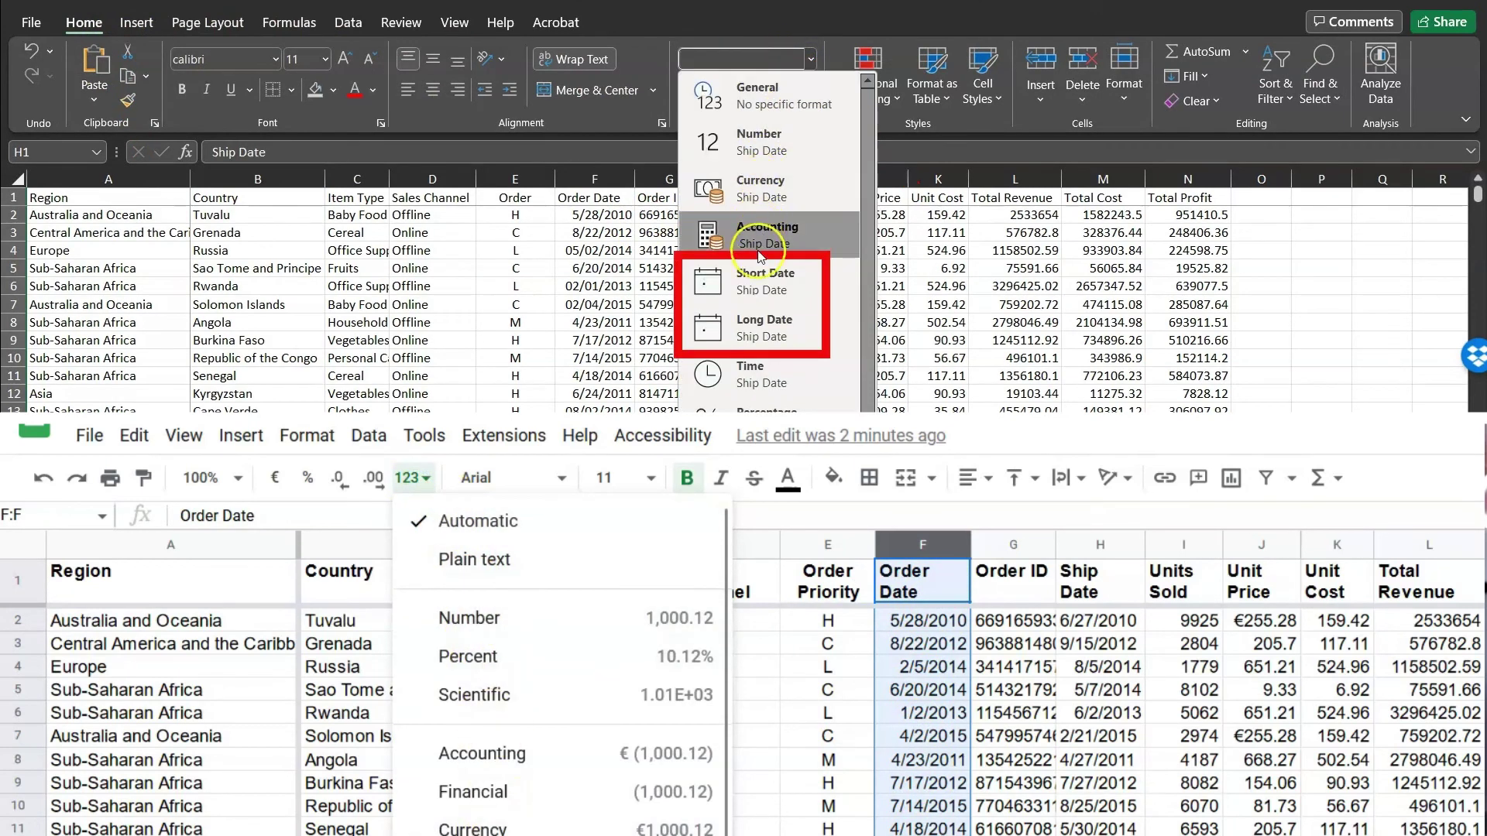
pyautogui.click(453, 560)
pyautogui.click(759, 289)
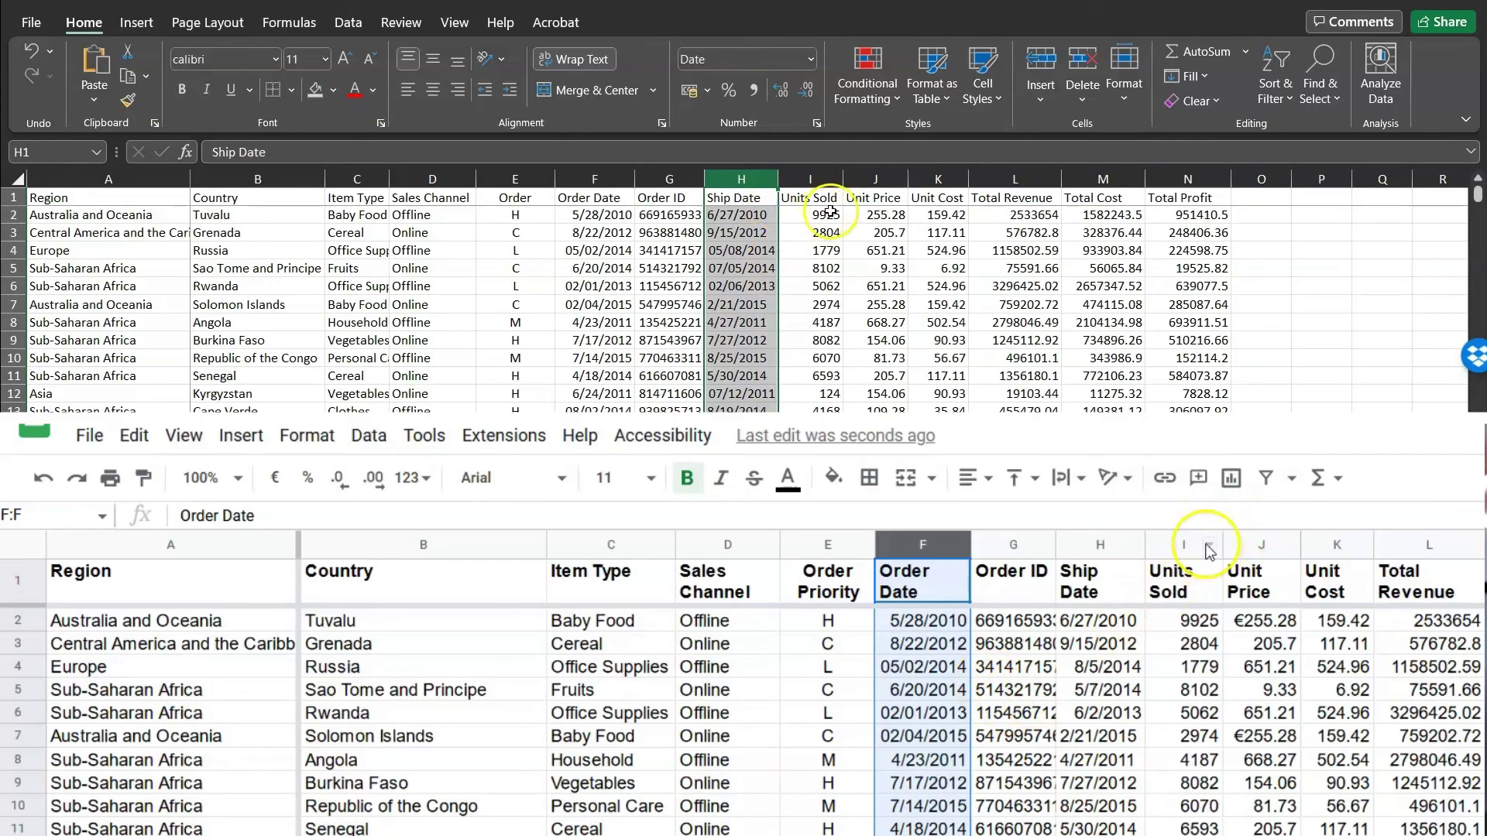
# - Select the price, cost and revenue columns J to N in both programs
pyautogui.click(1247, 545)
pyautogui.moveTo(875, 179); pyautogui.dragTo(1122, 178)
pyautogui.moveTo(1123, 179); pyautogui.dragTo(1187, 179)
pyautogui.click(418, 479)
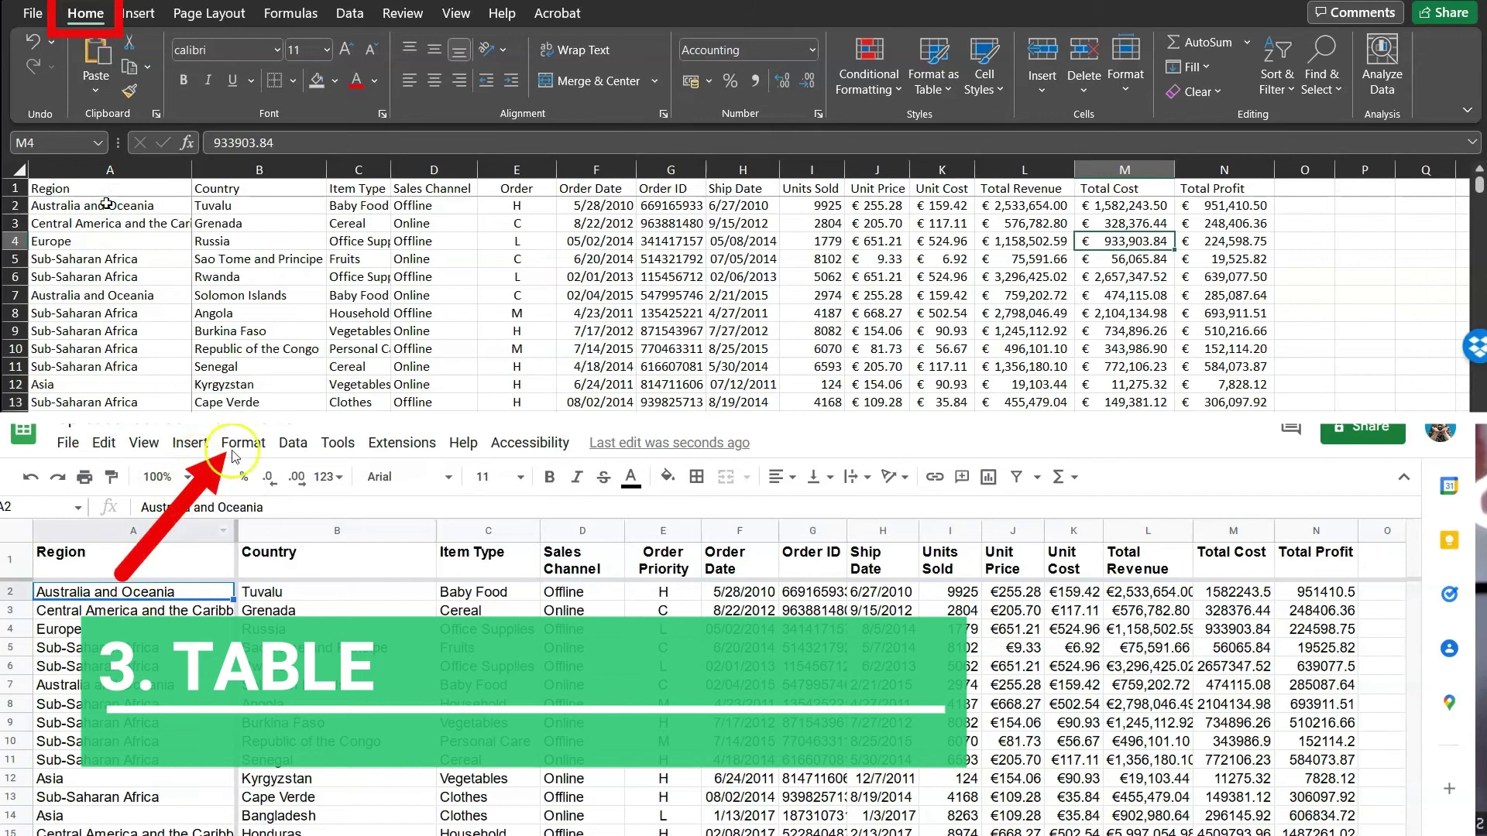
# - Format Excel's data as a banded blue table and give Sheets cyan alternating colours across A1:N101
pyautogui.click(242, 442)
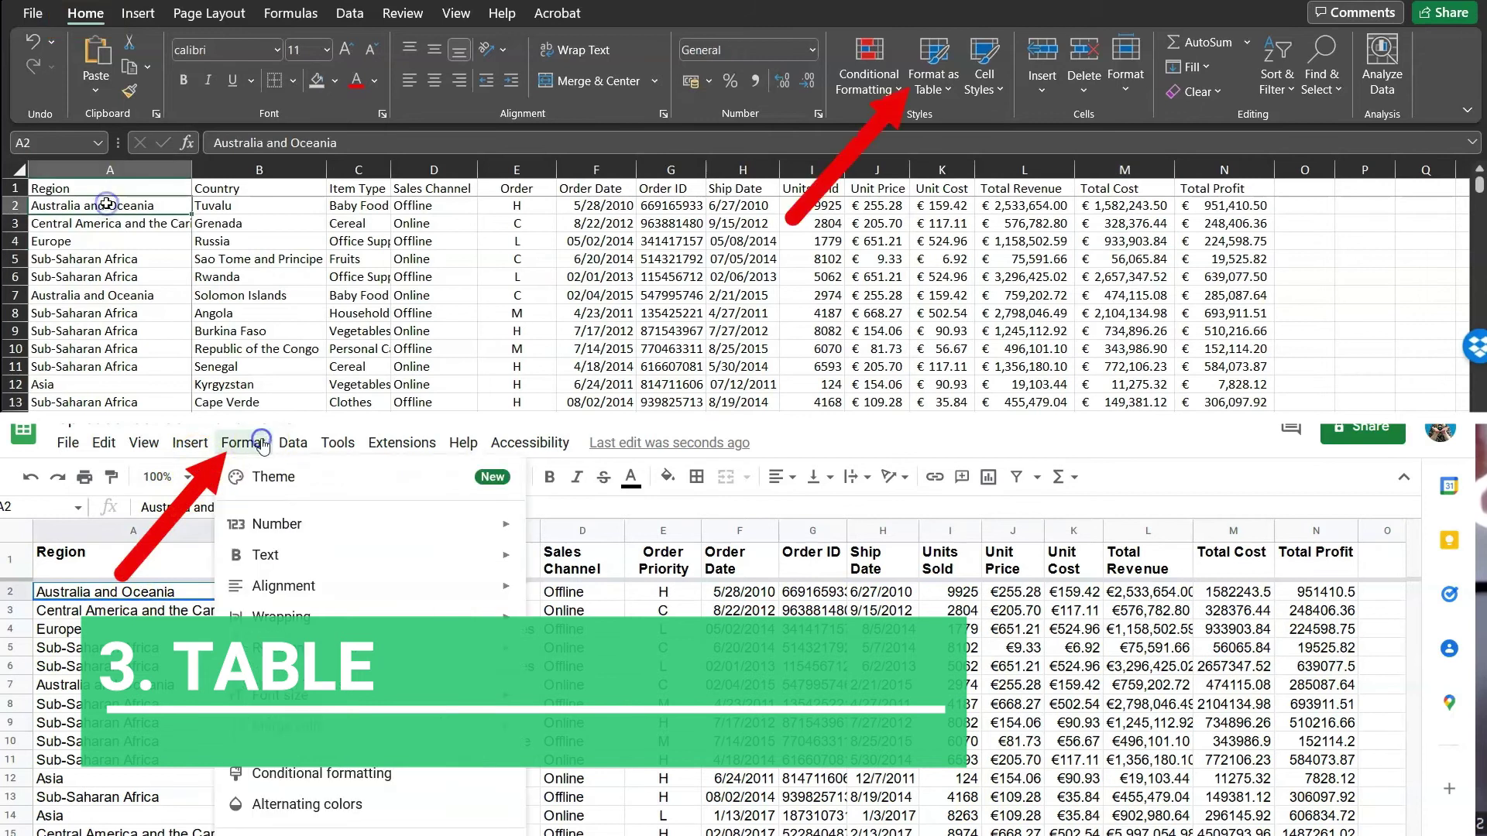
pyautogui.click(300, 805)
pyautogui.click(935, 100)
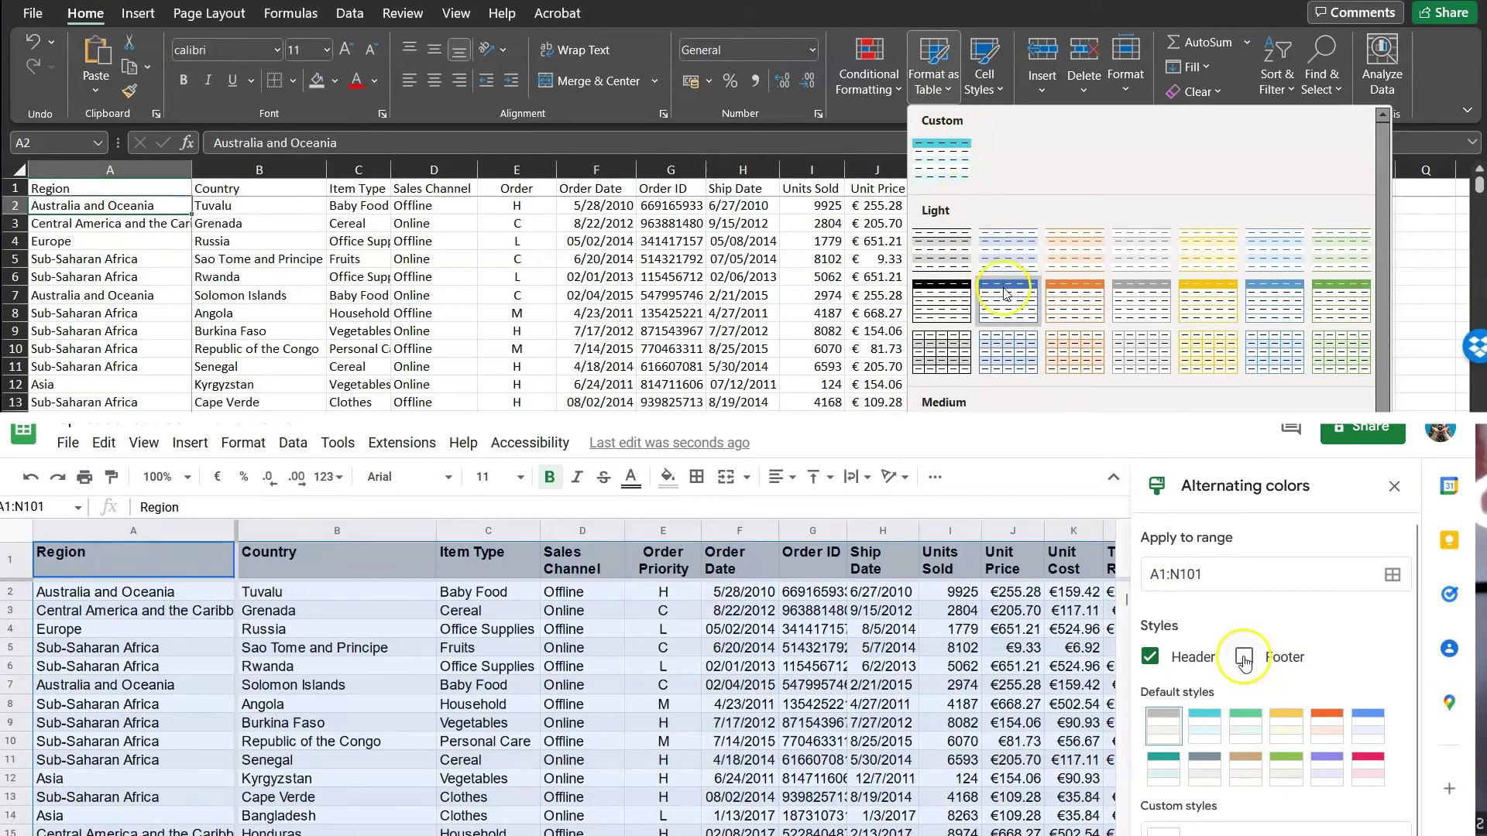
pyautogui.click(1211, 727)
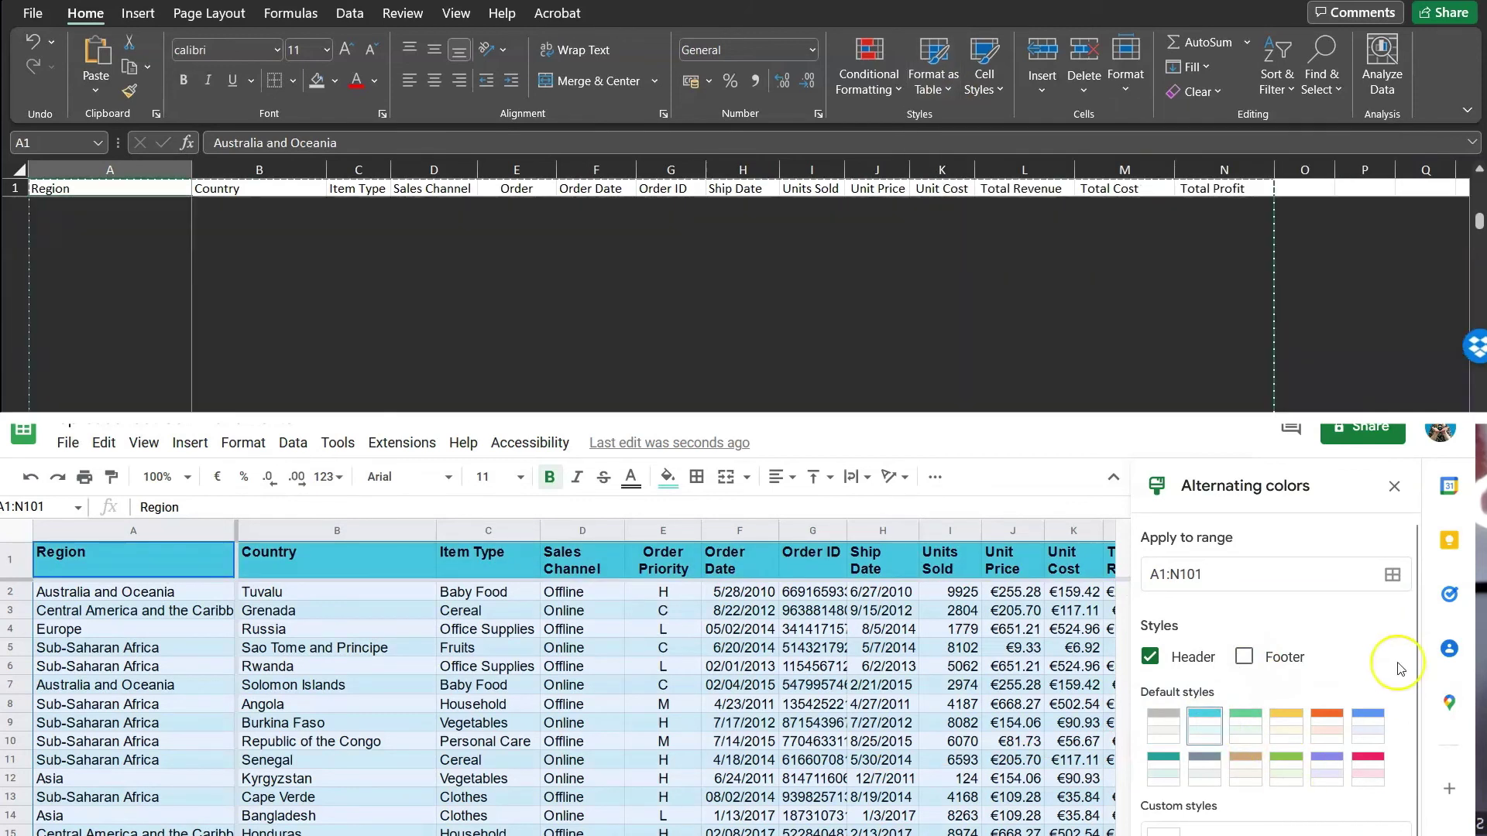
pyautogui.scroll(-1, 1391, 824)
pyautogui.press('Escape')
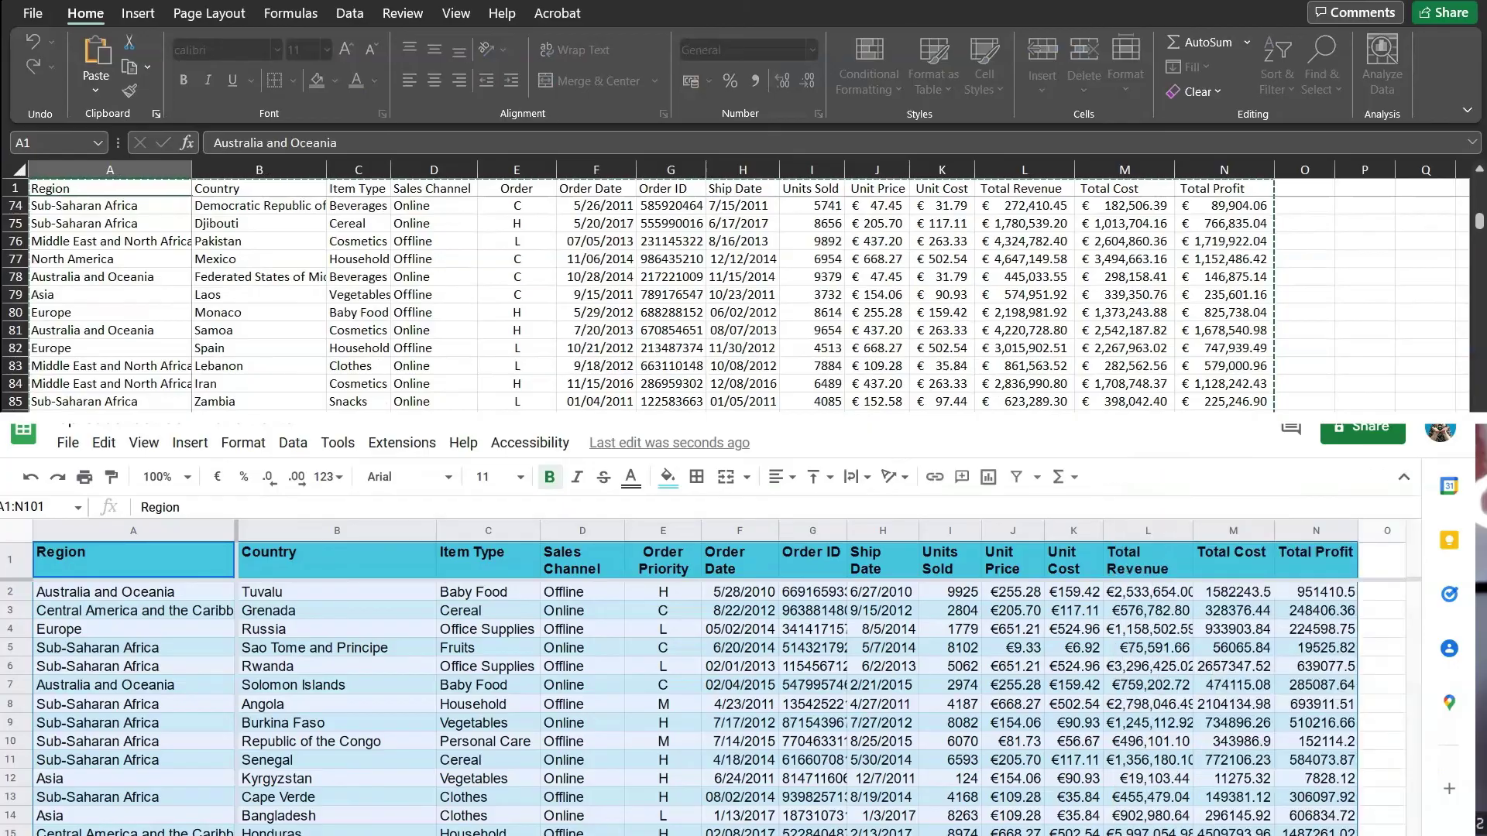
pyautogui.click(258, 819)
pyautogui.scroll(-7, 410, 765)
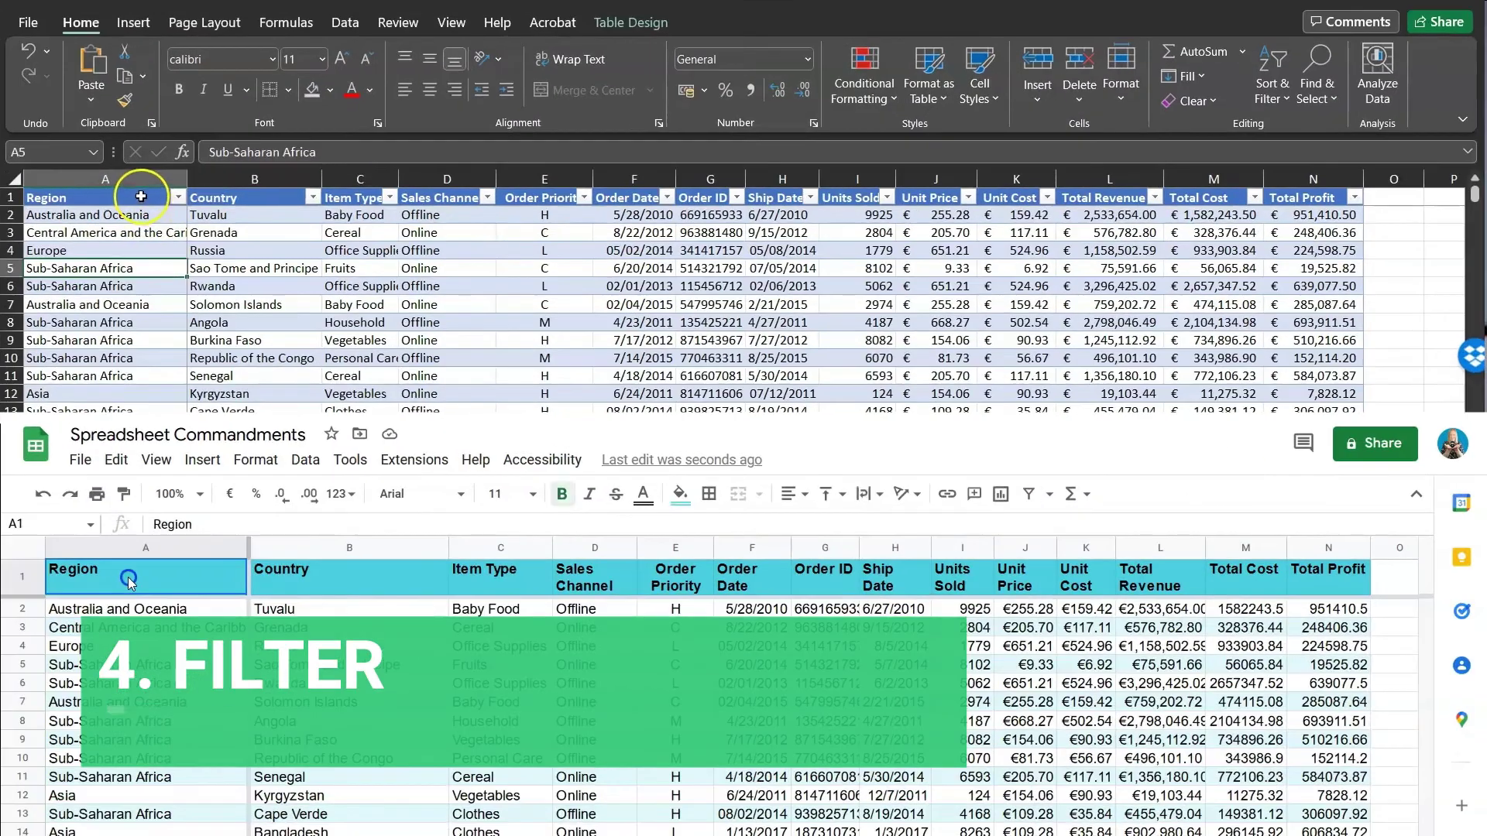
# - Add filter buttons to header row A1:N1 in both Excel and Sheets
pyautogui.moveTo(47, 198); pyautogui.dragTo(1367, 203)
pyautogui.click(1274, 97)
pyautogui.moveTo(171, 584); pyautogui.dragTo(1355, 575)
pyautogui.click(1295, 215)
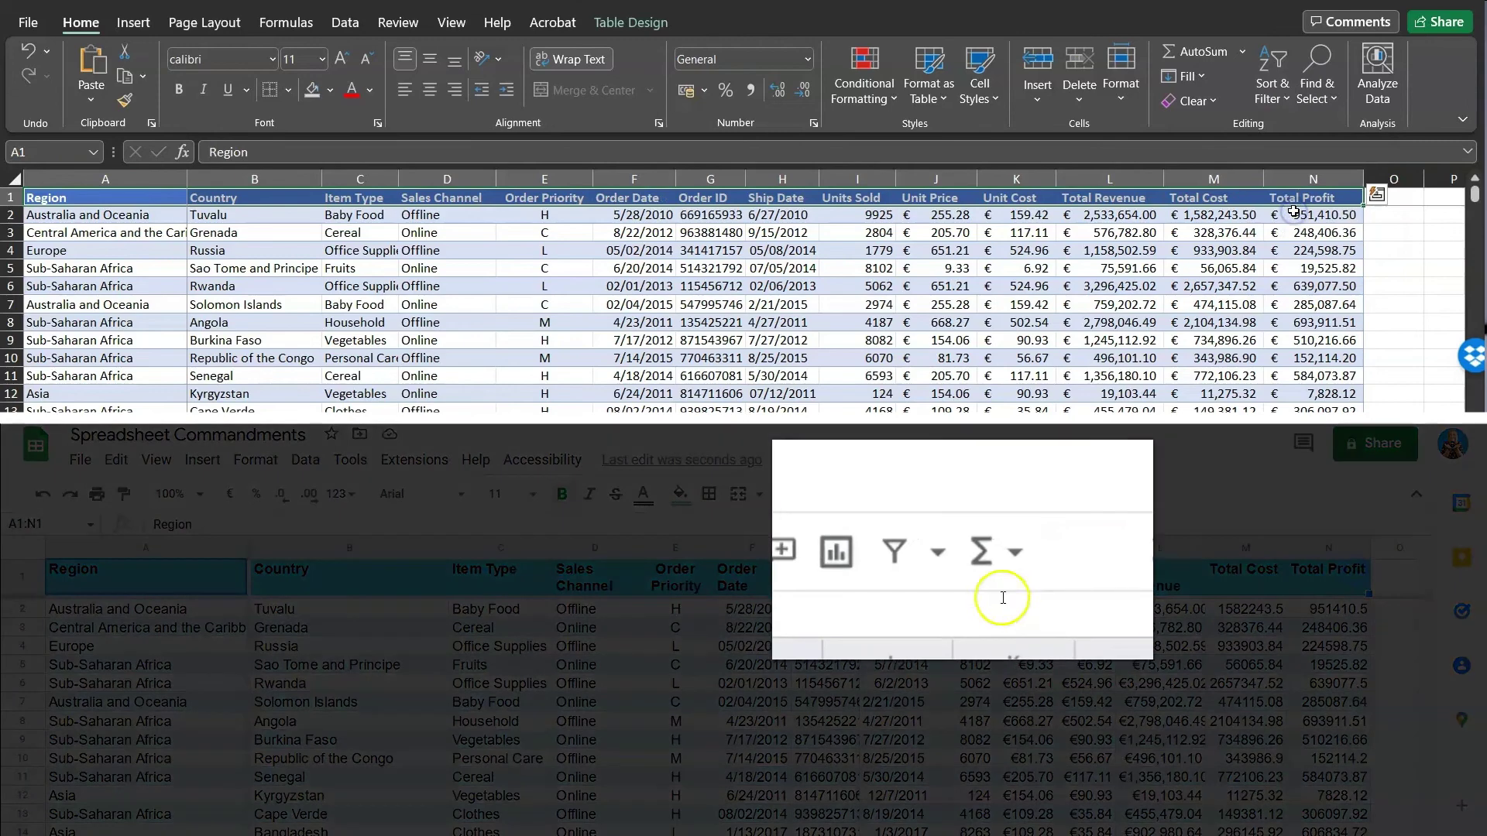
pyautogui.click(1281, 101)
pyautogui.click(896, 556)
pyautogui.click(1295, 215)
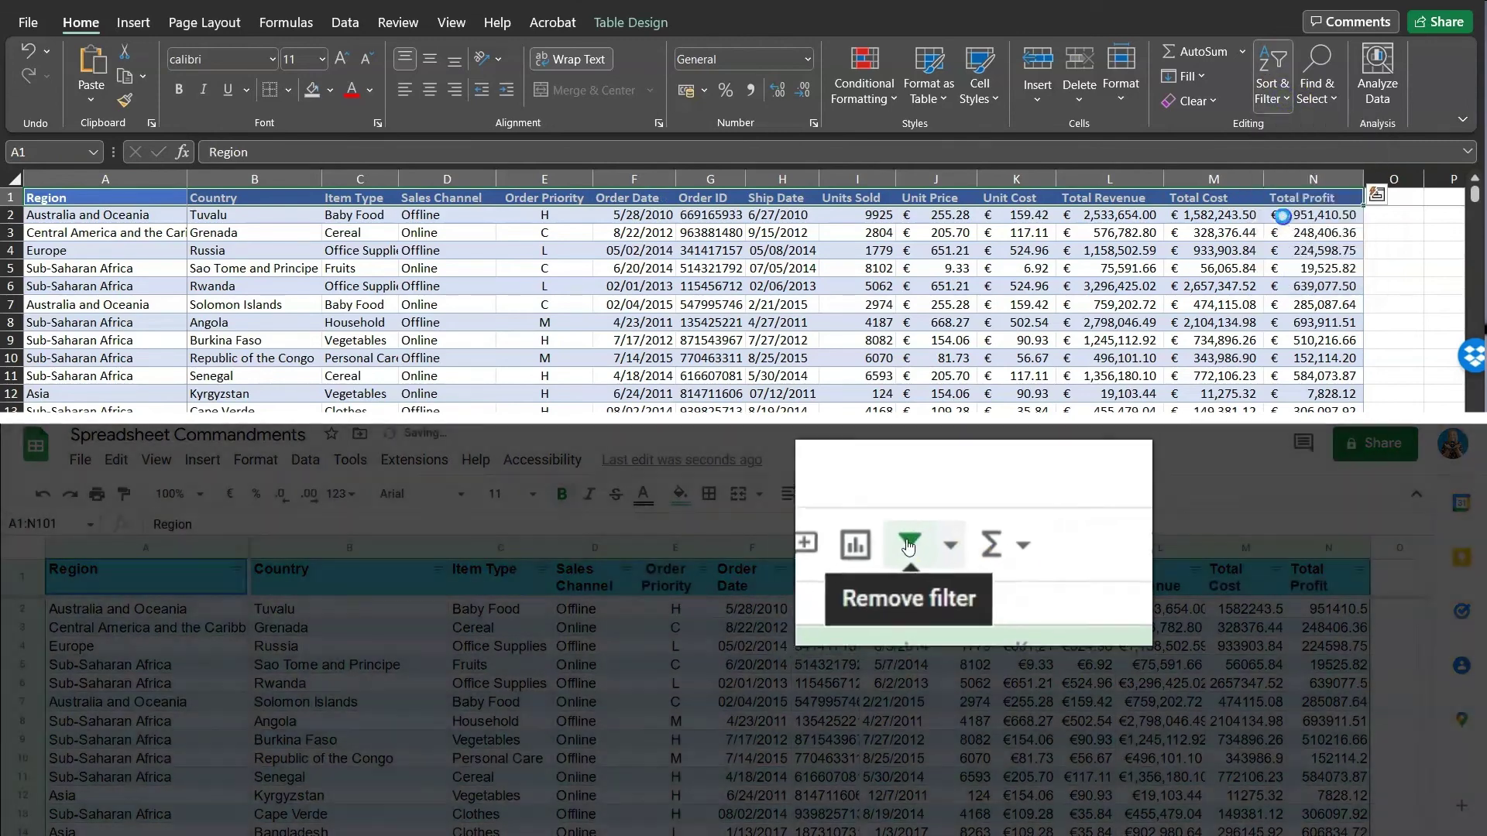
# - Filter the Region column to show only Europe rows
pyautogui.click(143, 258)
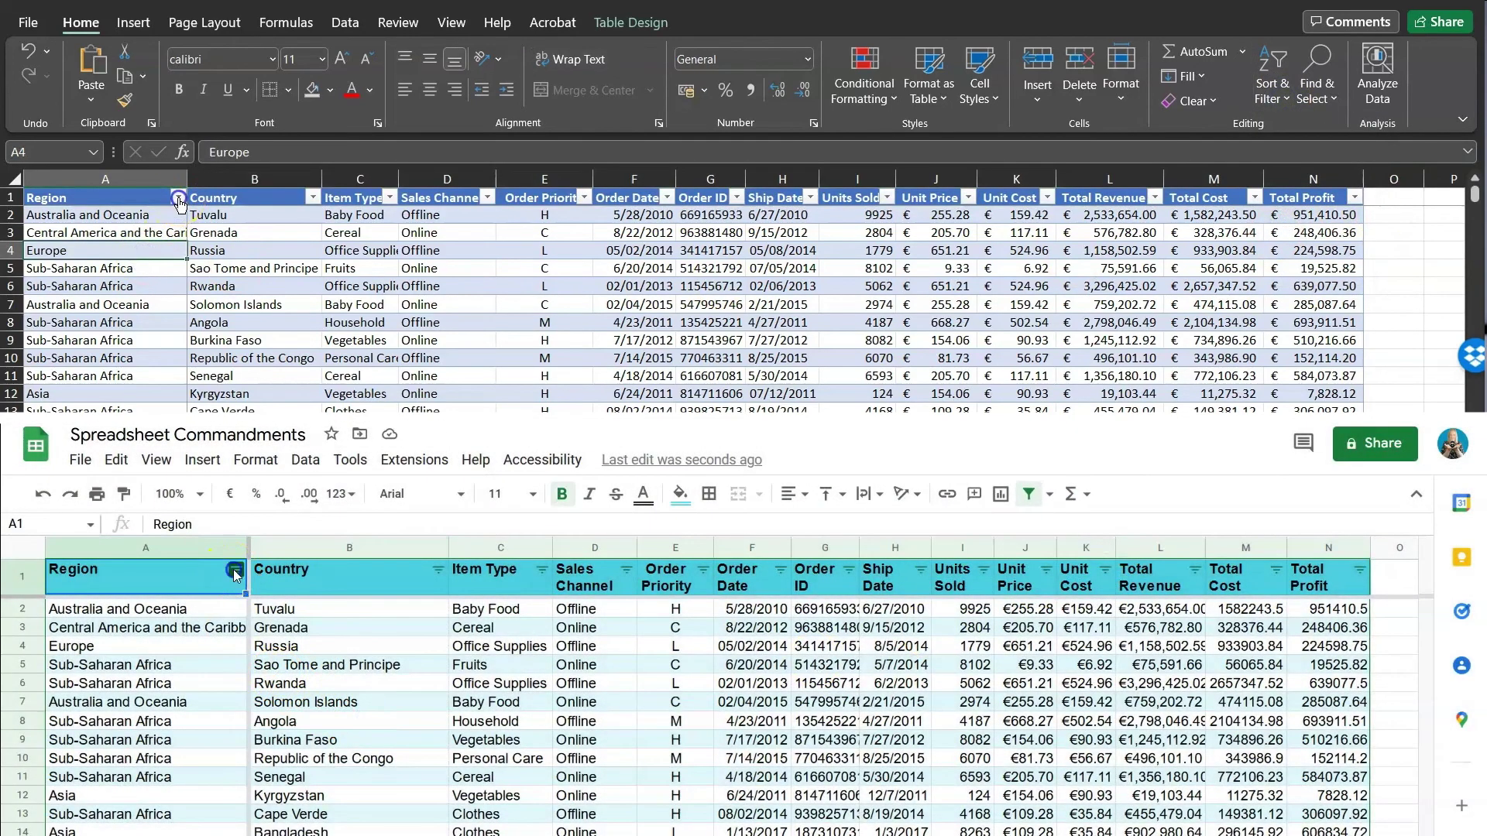
pyautogui.click(179, 199)
pyautogui.click(235, 571)
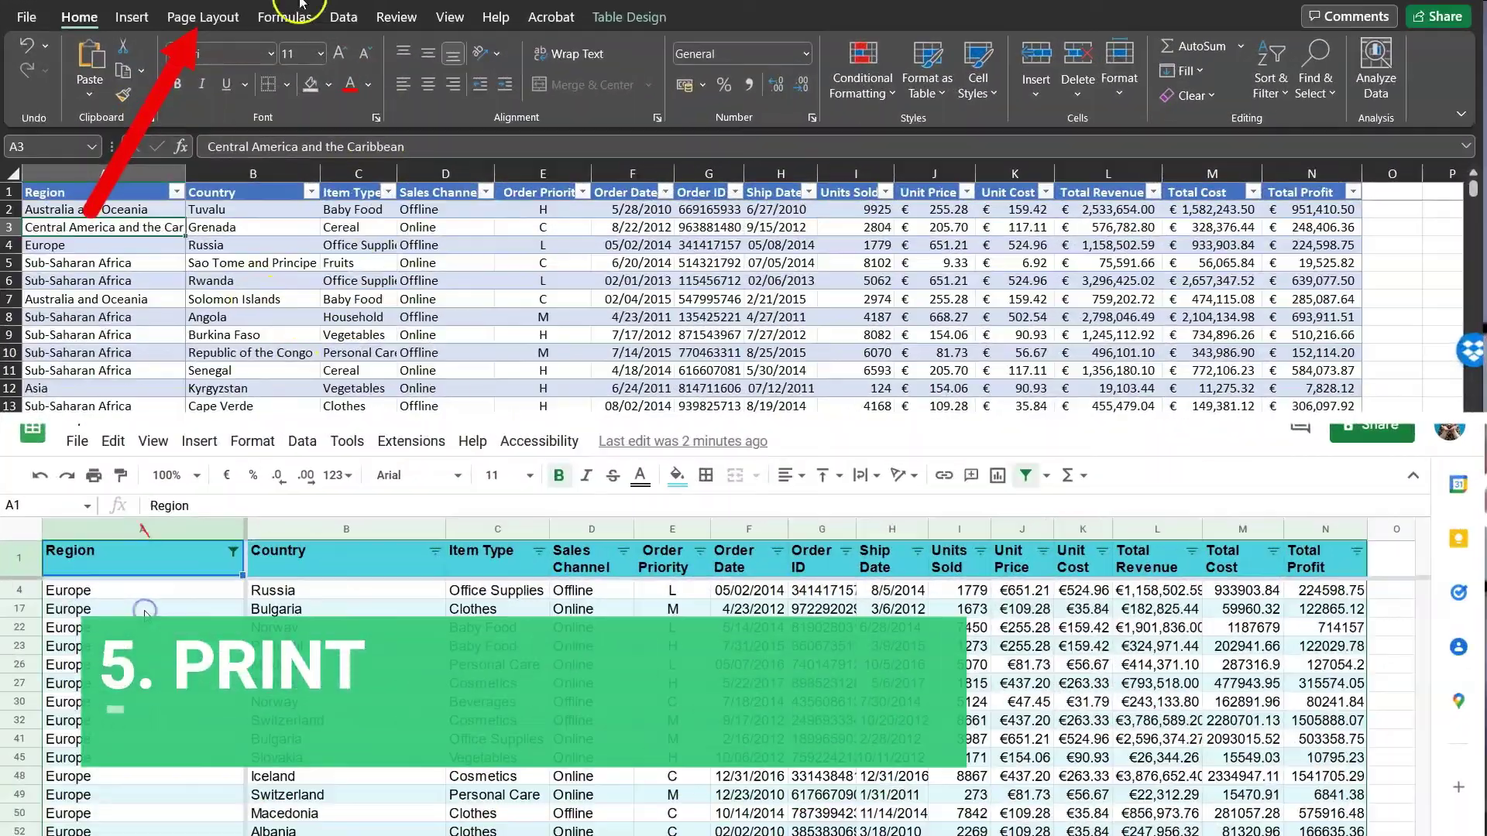
# - Set Excel's rows to repeat at top to $1:$1 in Page Setup
pyautogui.click(145, 610)
pyautogui.click(203, 17)
pyautogui.click(77, 441)
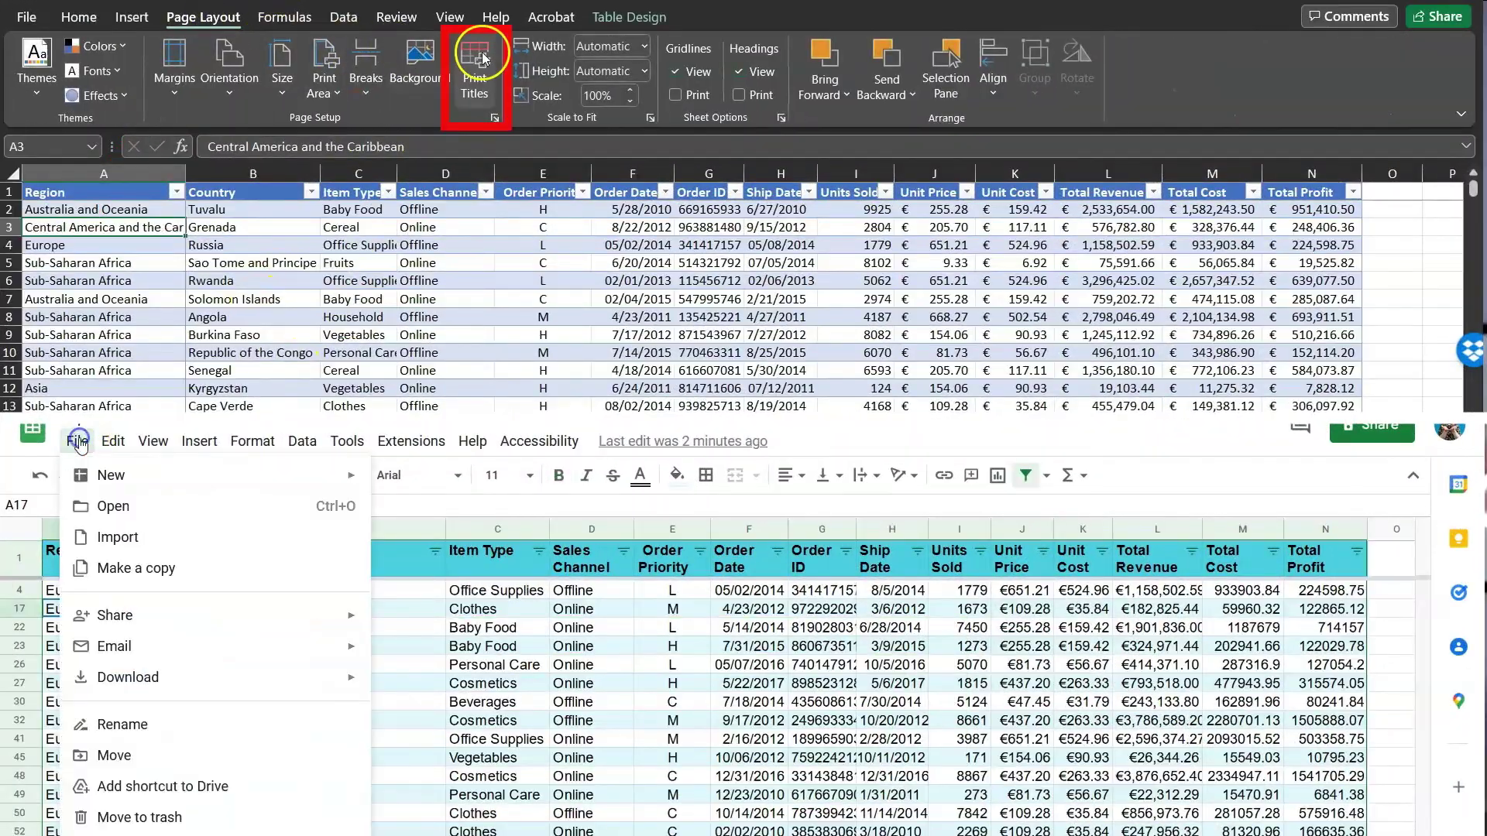
pyautogui.click(477, 65)
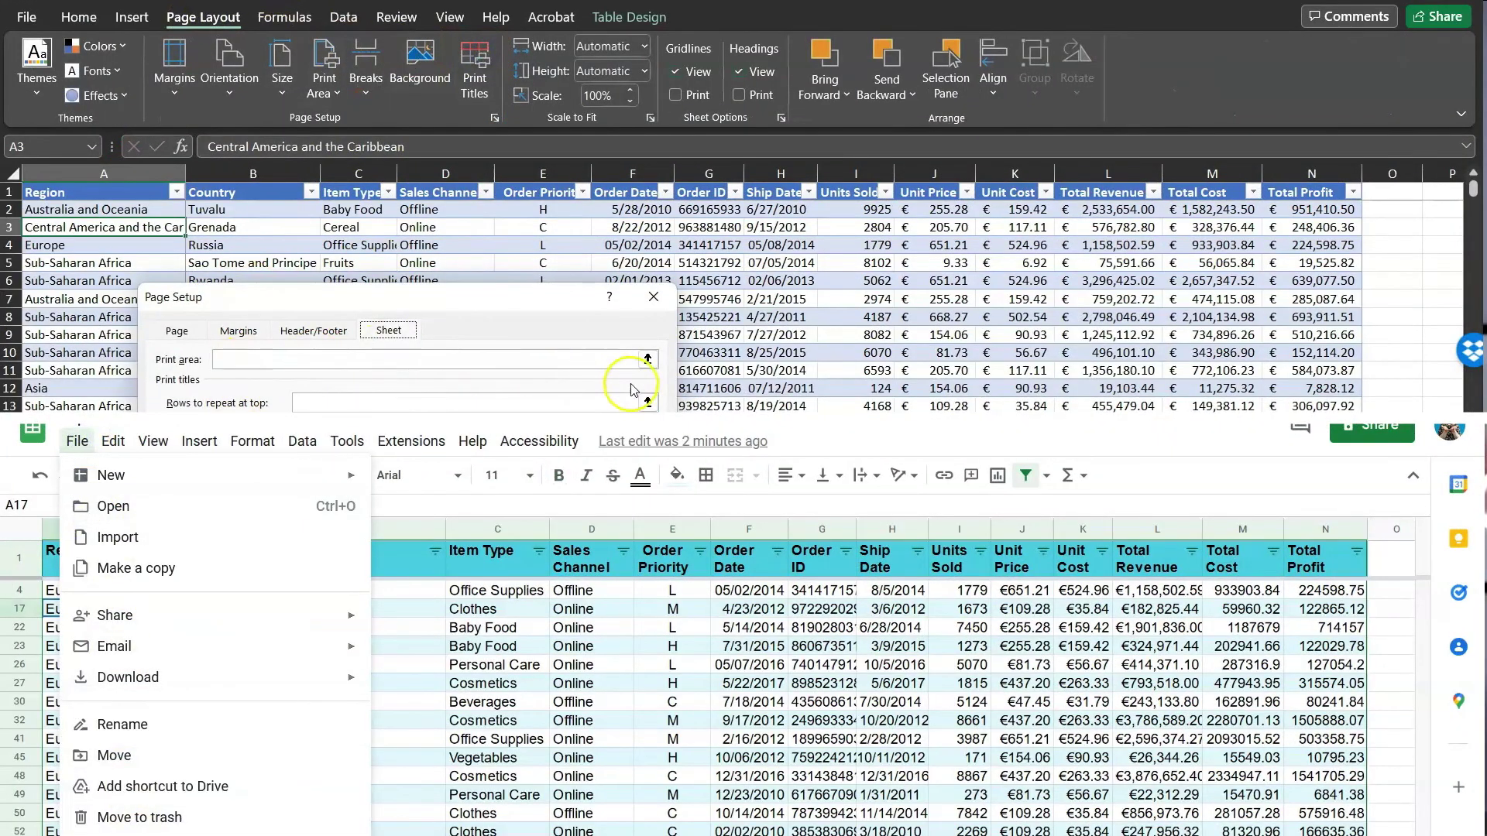
pyautogui.hotkey('ctrl', 'p')
pyautogui.click(647, 403)
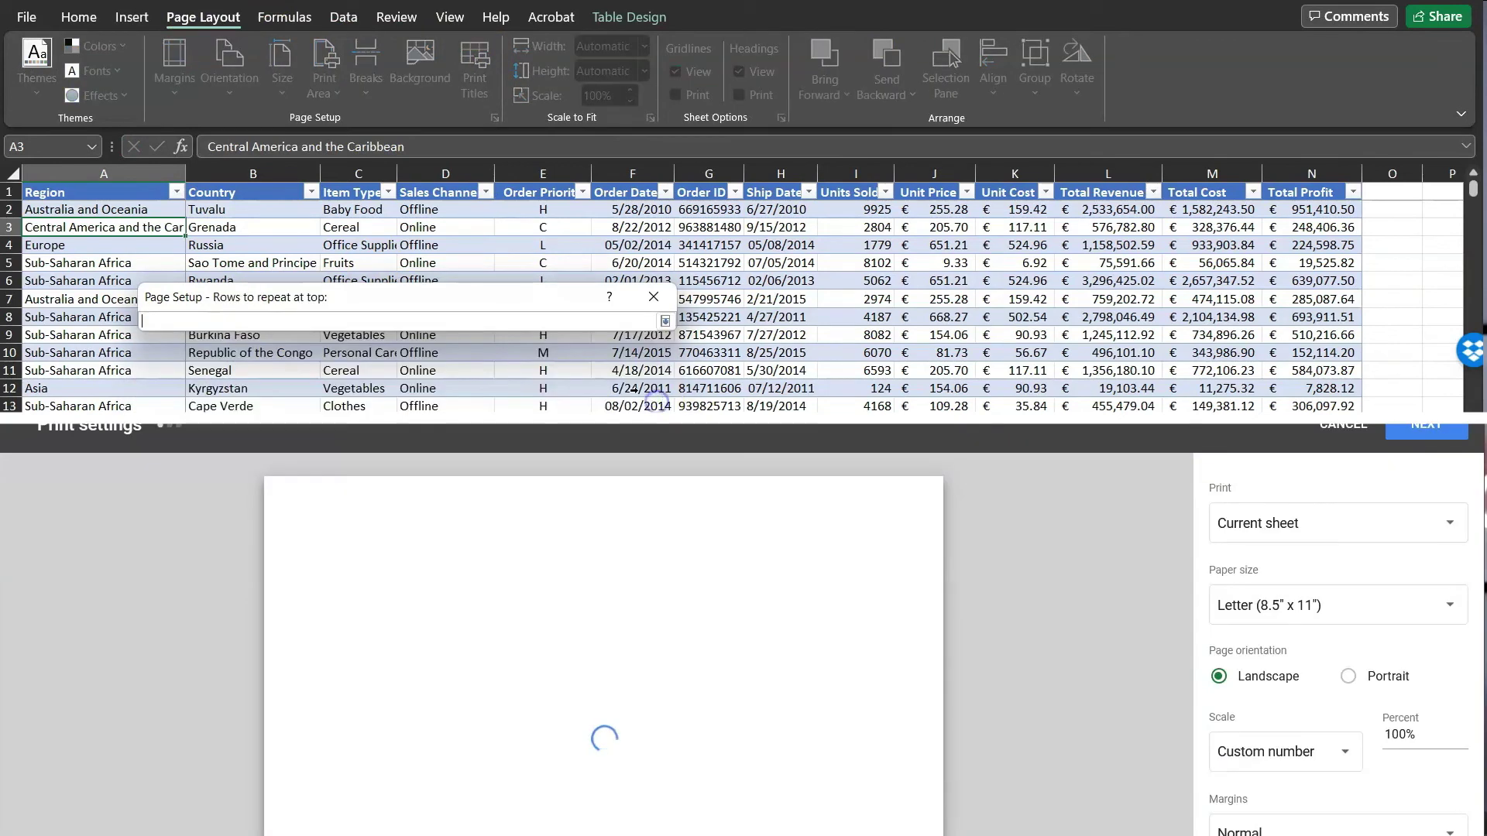
pyautogui.click(9, 191)
pyautogui.click(666, 320)
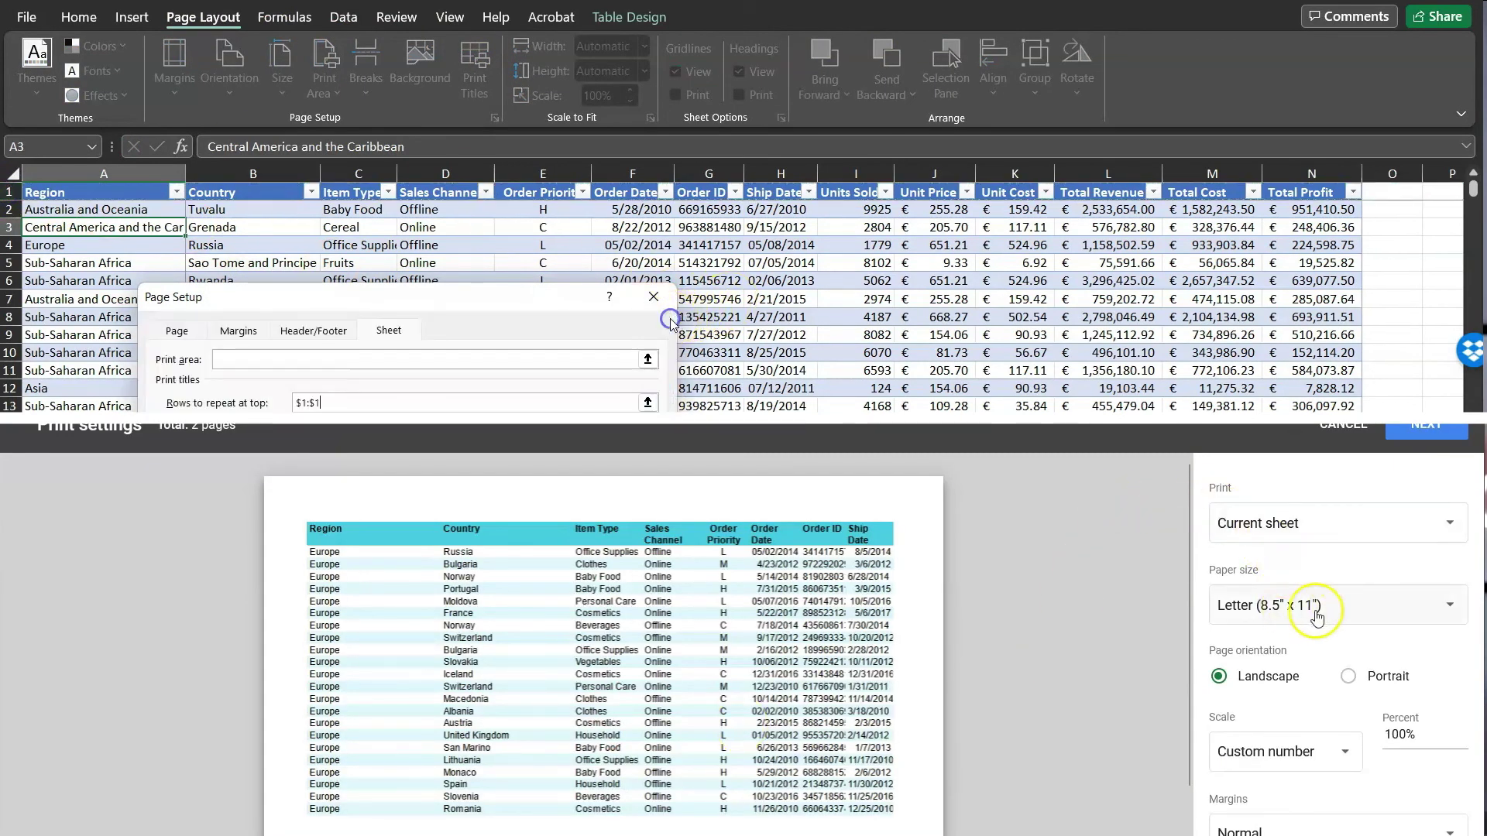
# - Set Sheets' paper size to A4, confirm Excel's page setup, and preview the Excel printout
pyautogui.click(647, 421)
pyautogui.click(1342, 609)
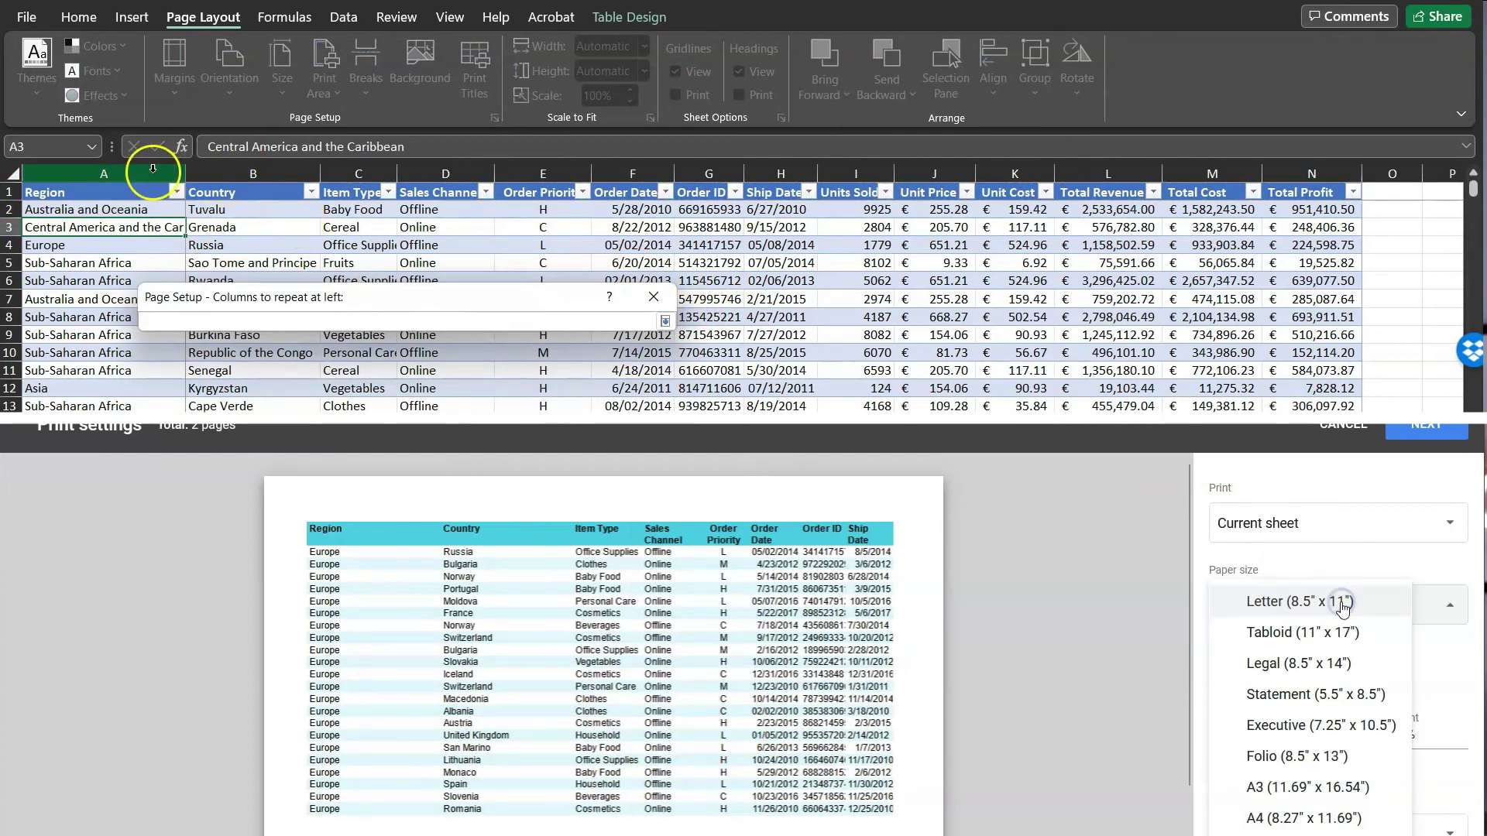
pyautogui.click(1270, 818)
pyautogui.click(664, 320)
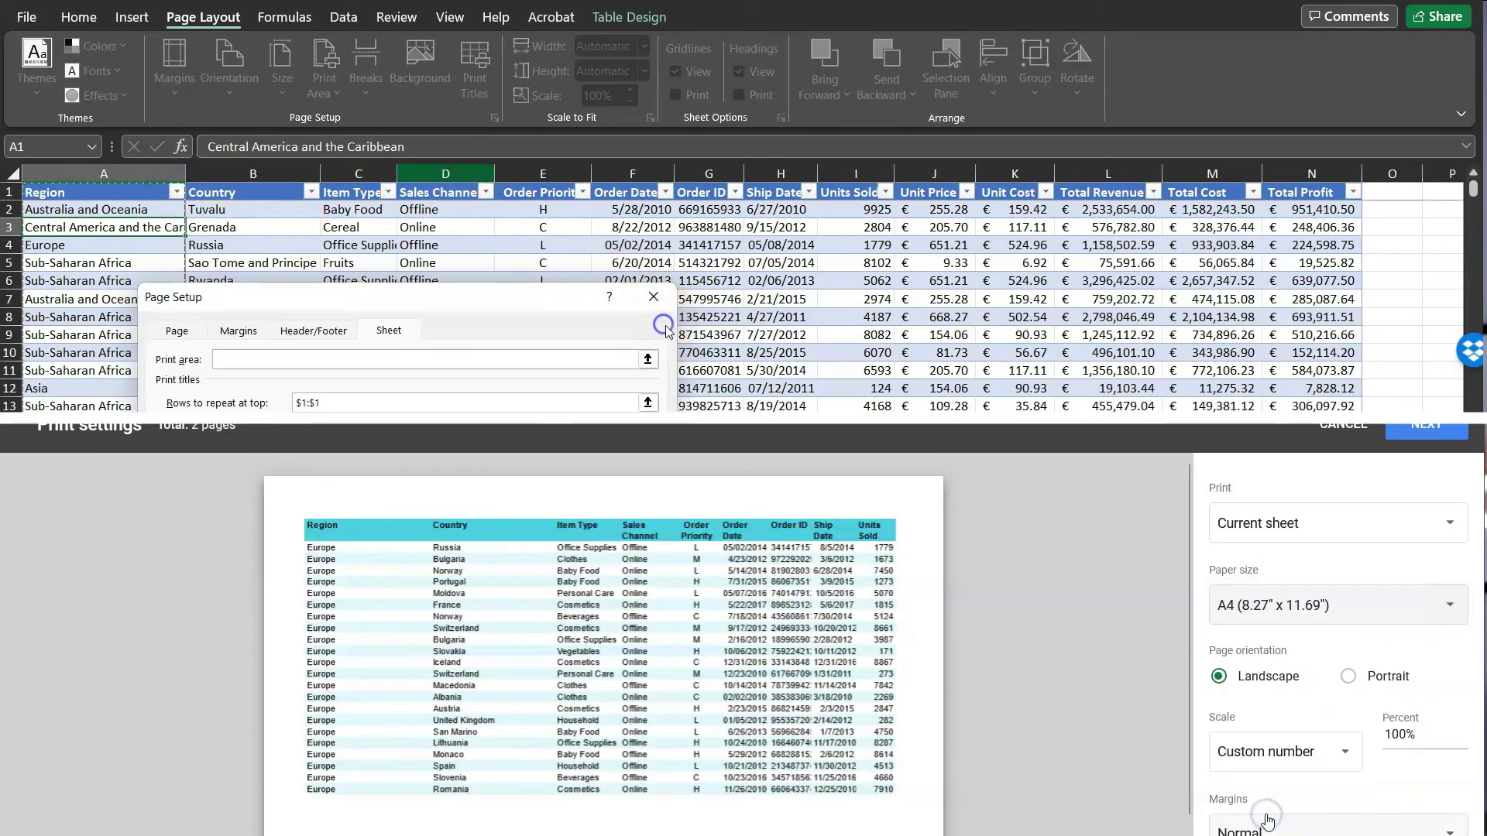
pyautogui.press('Return')
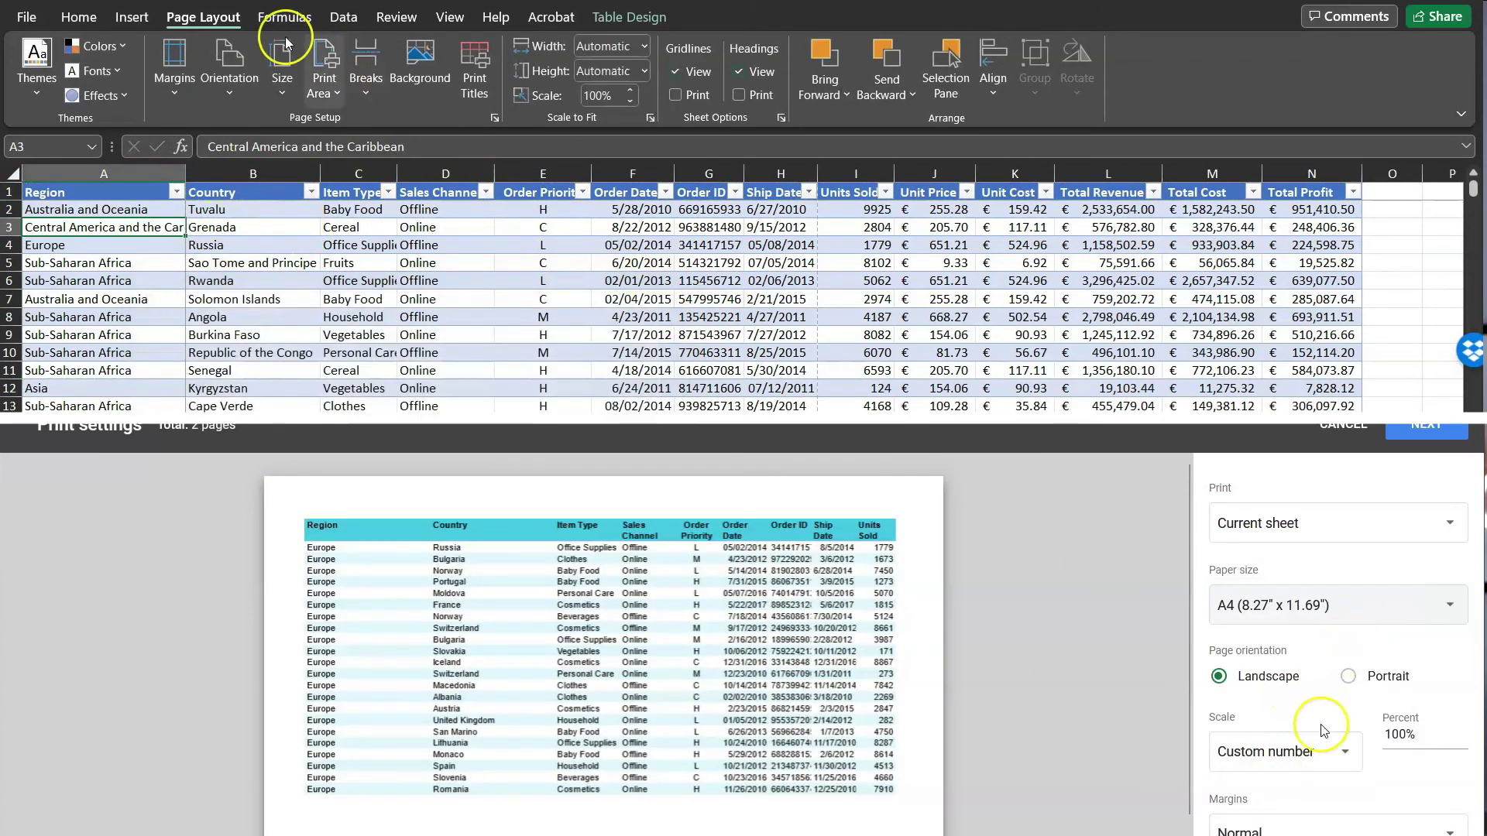
pyautogui.hotkey('ctrl', 'p')
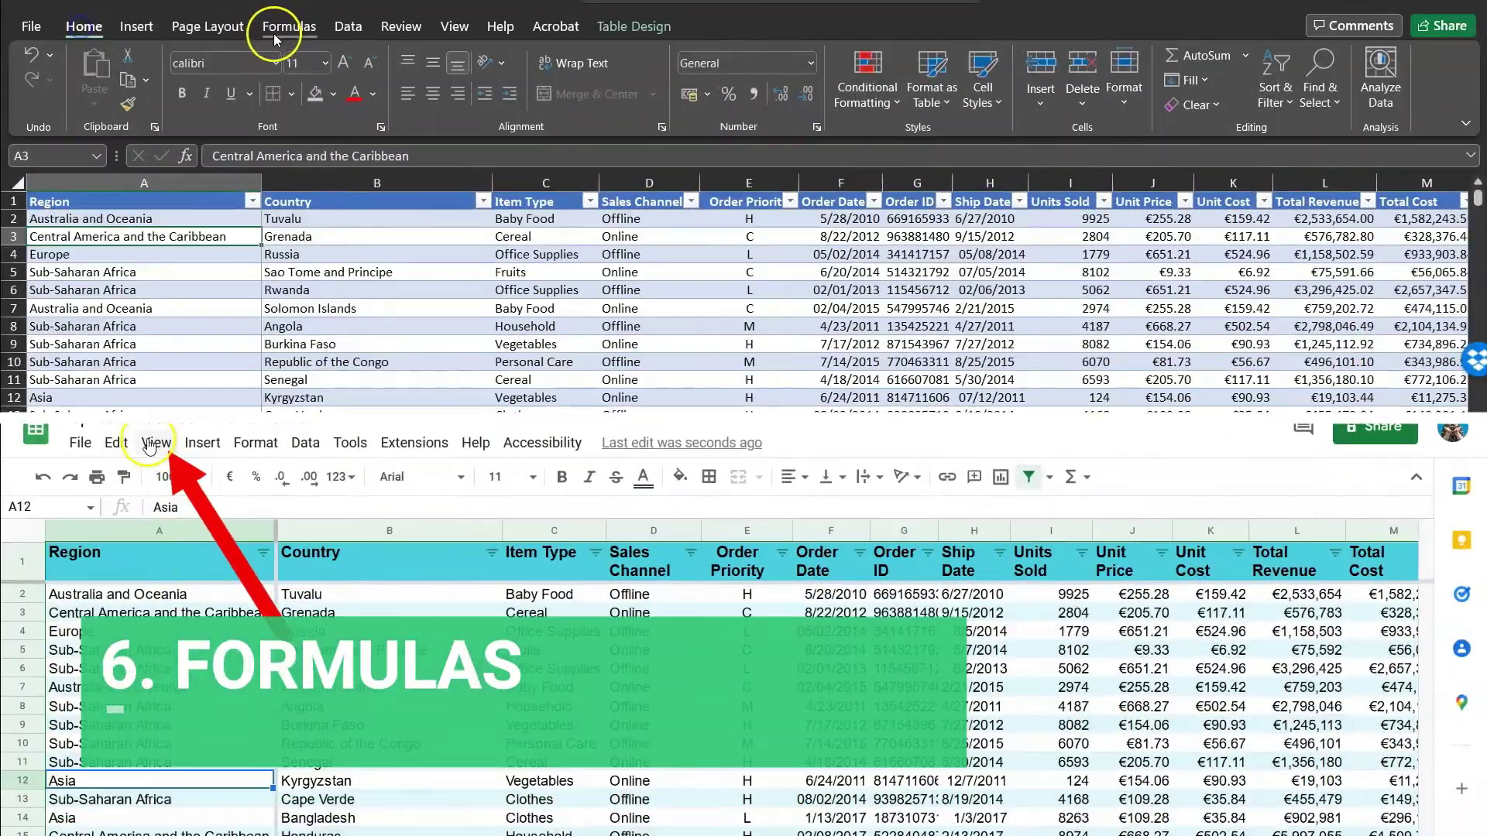
# - Show formulas instead of values in Excel and Sheets, checking Total Revenue's formula in L2
pyautogui.click(156, 442)
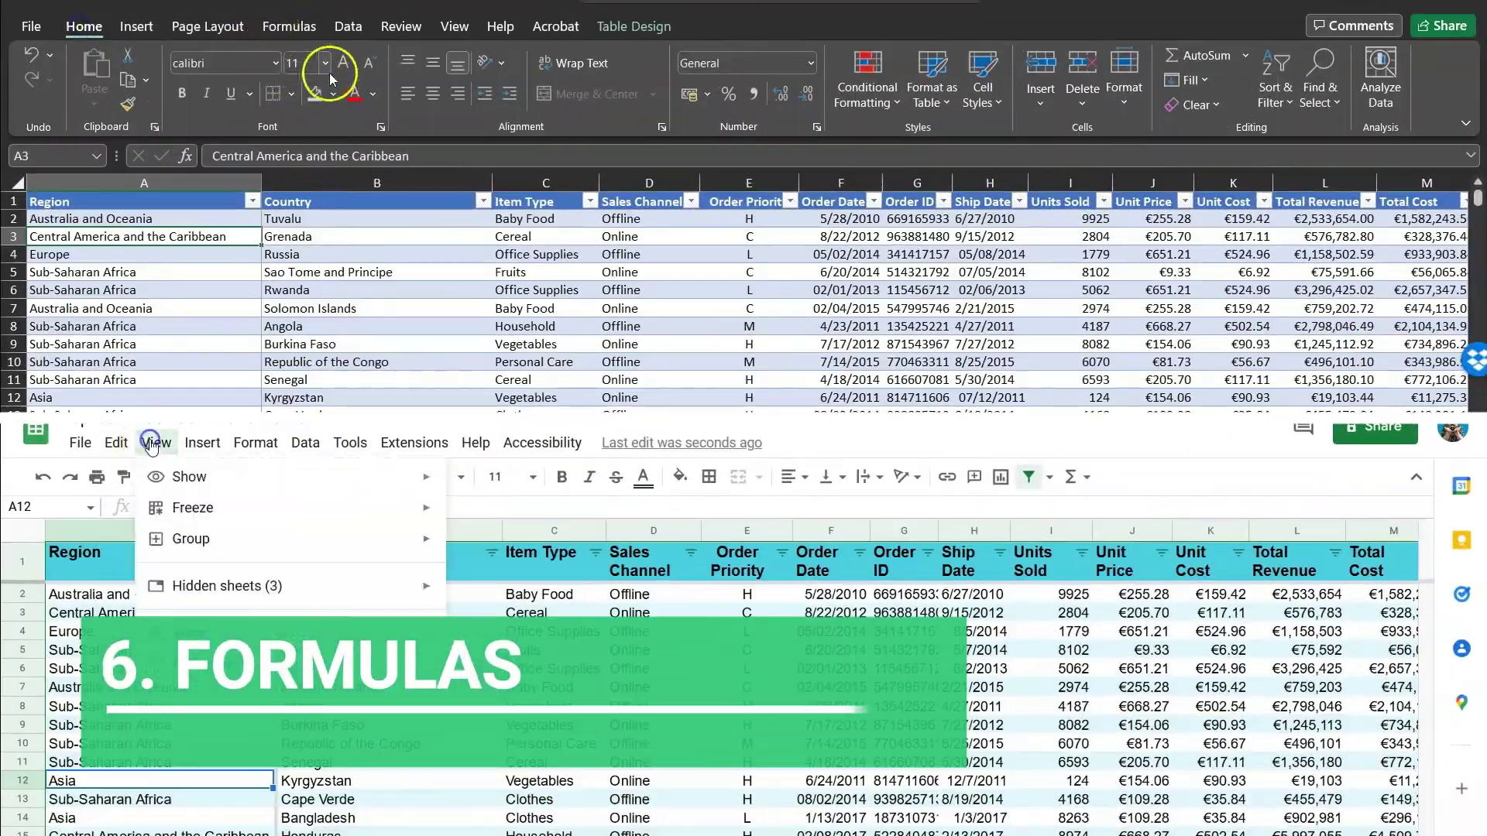
pyautogui.moveTo(165, 478)
pyautogui.click(293, 28)
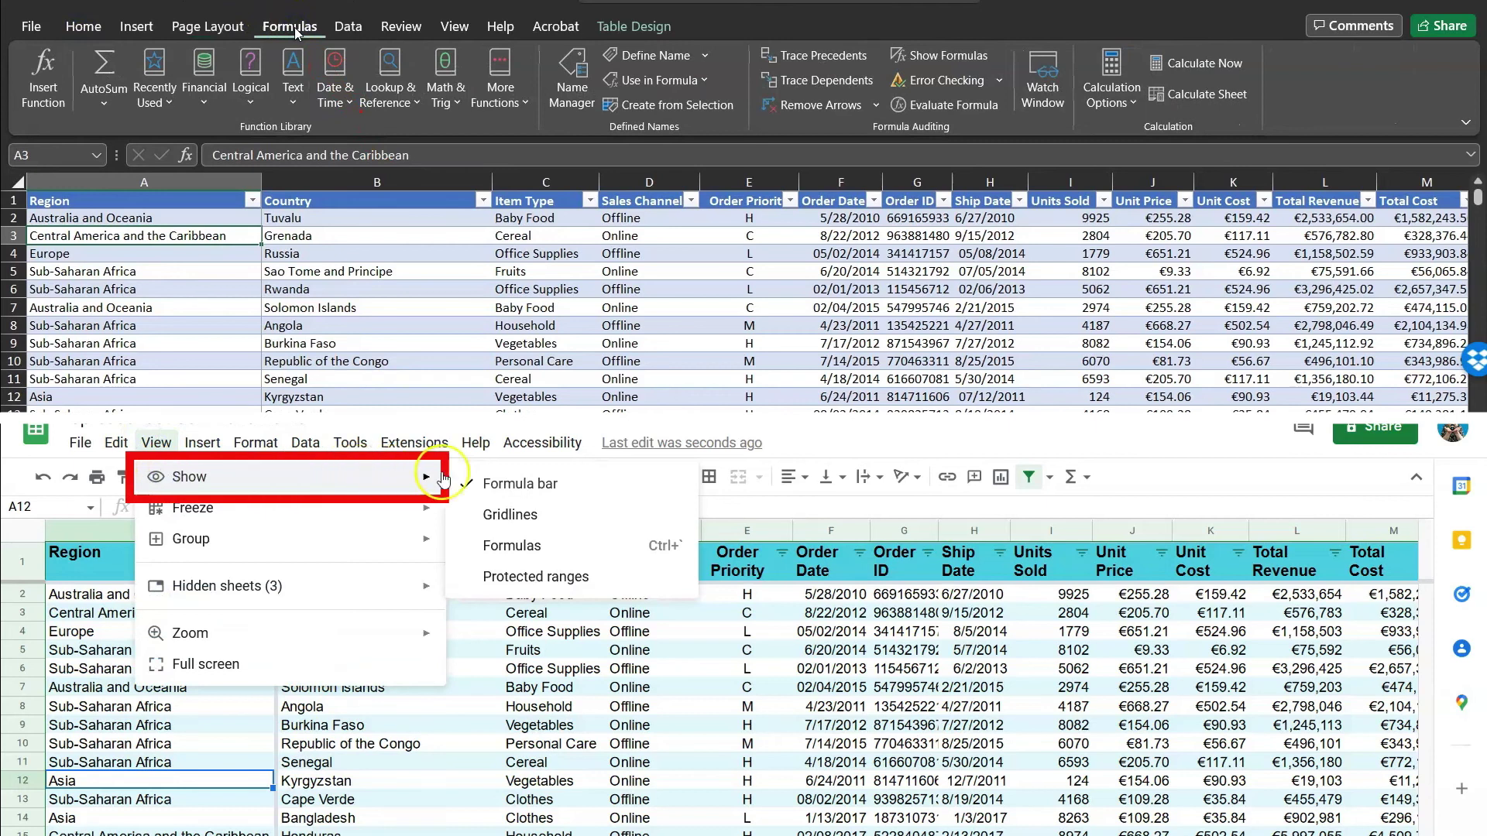
pyautogui.click(512, 546)
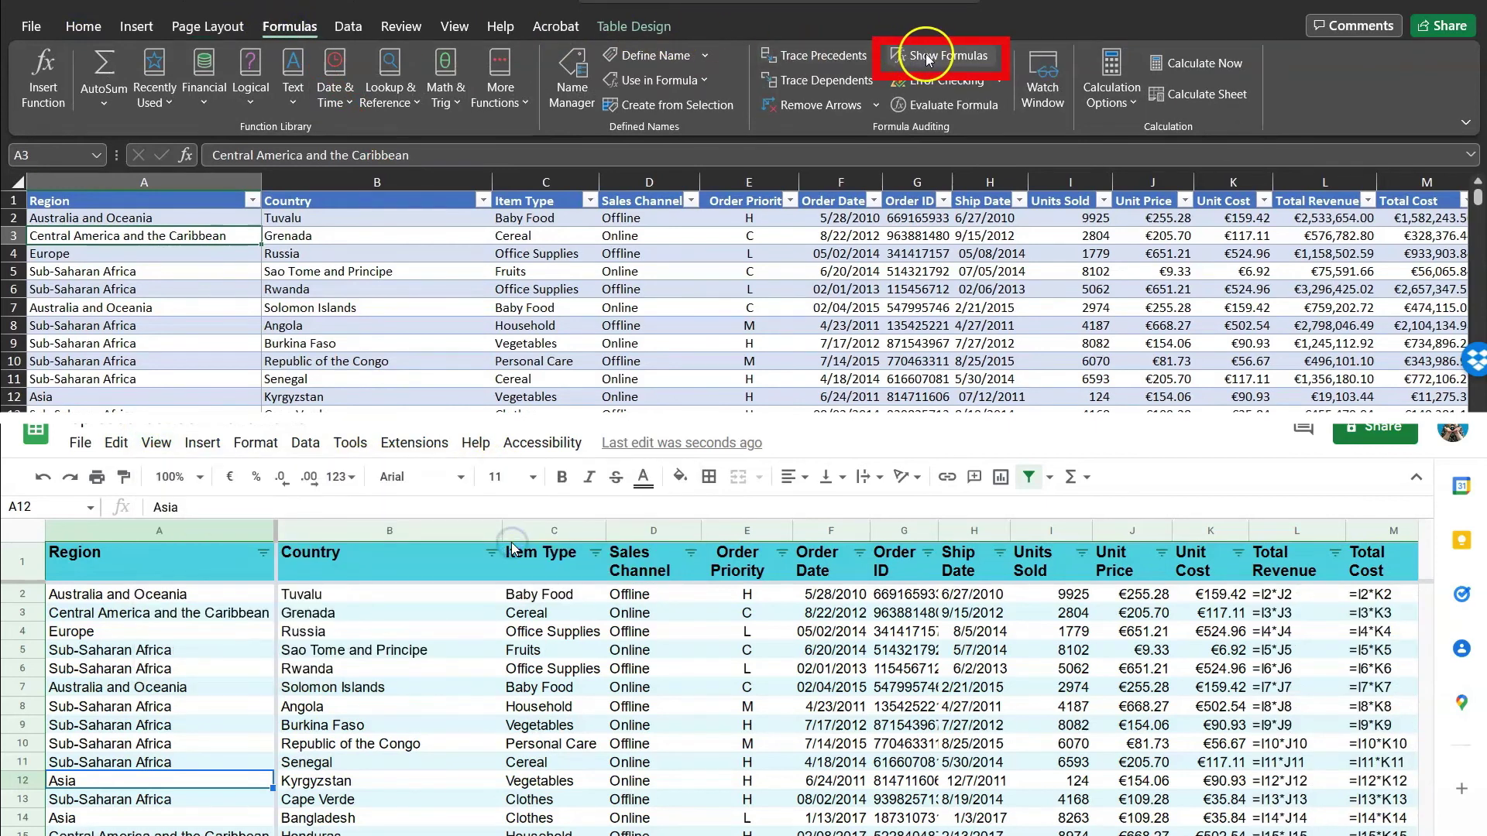
pyautogui.click(927, 57)
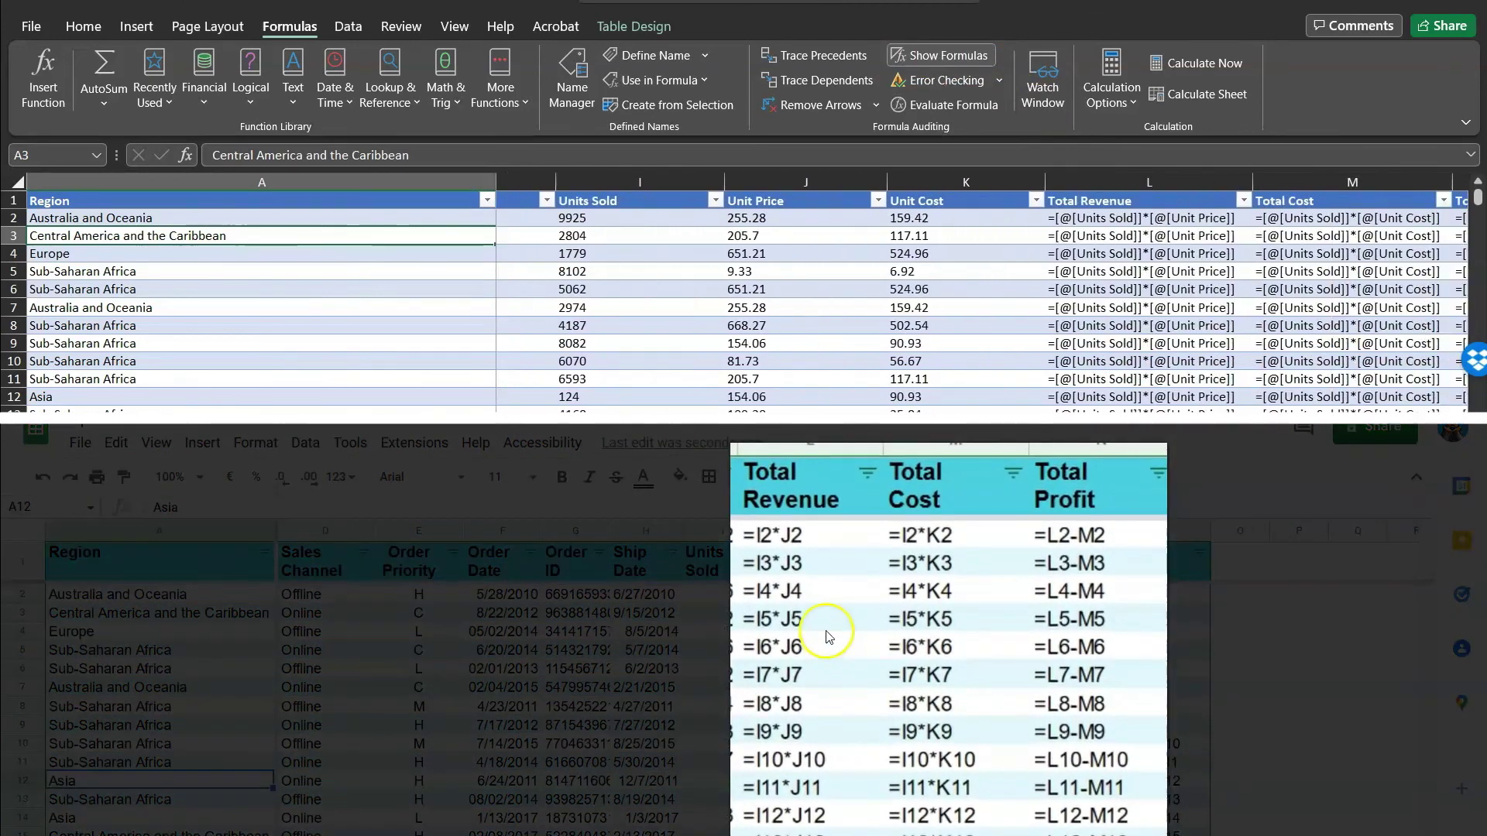
pyautogui.click(786, 535)
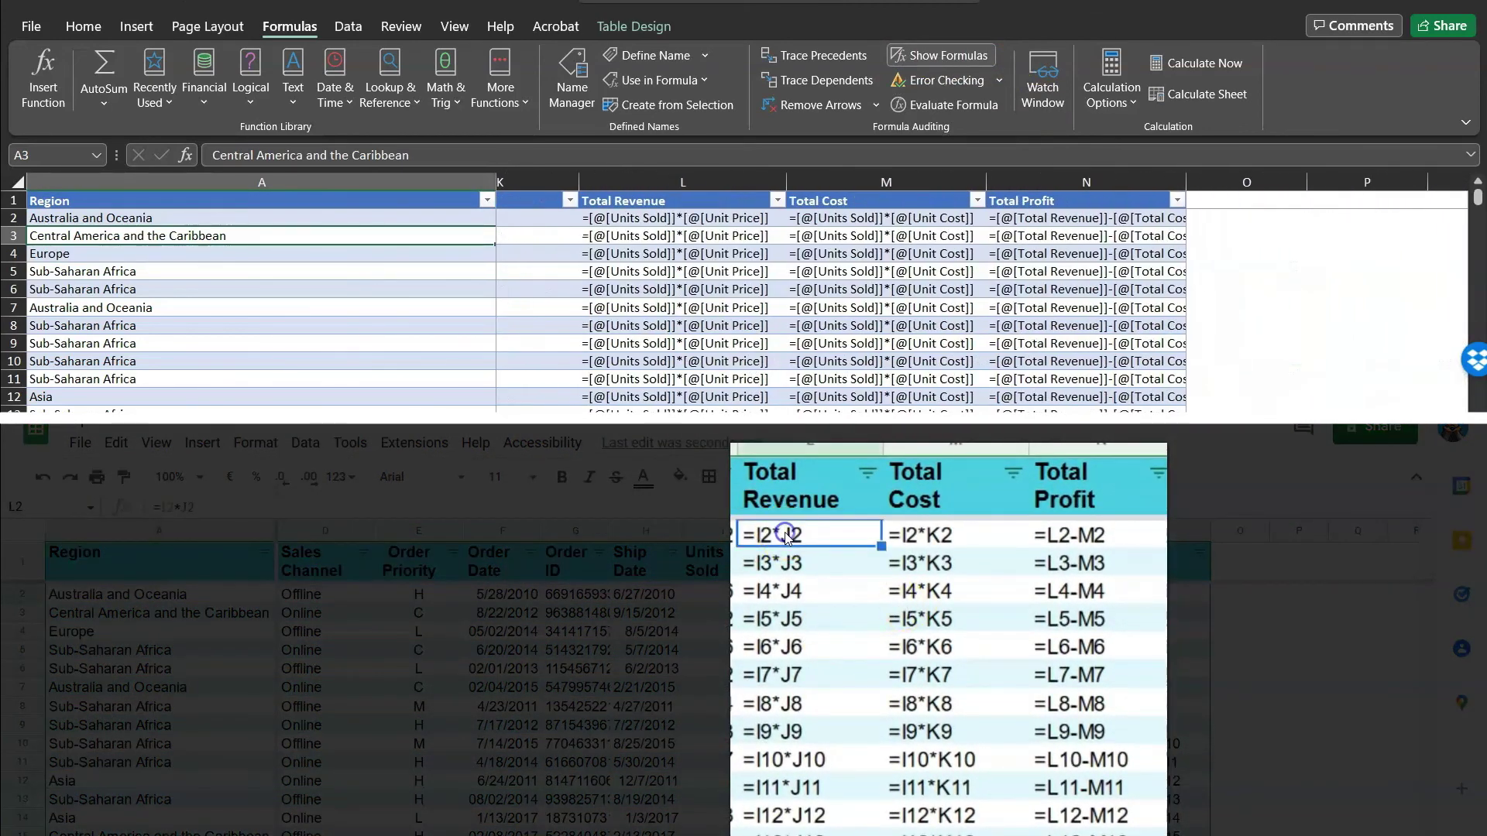
# - Auto-fit columns A, B and C so region, country and item type names fit fully
pyautogui.click(925, 536)
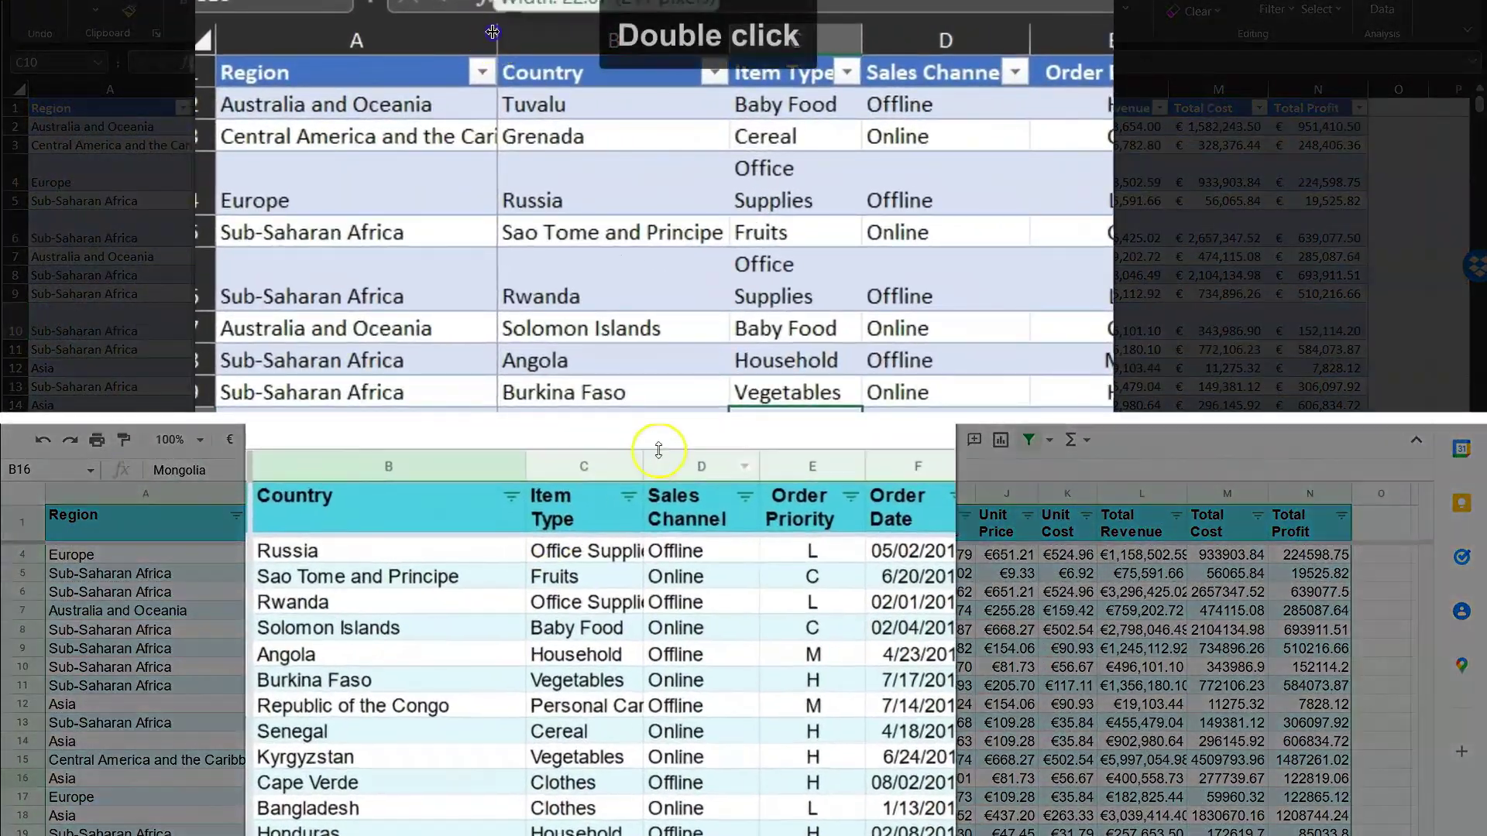
pyautogui.doubleClick(483, 28)
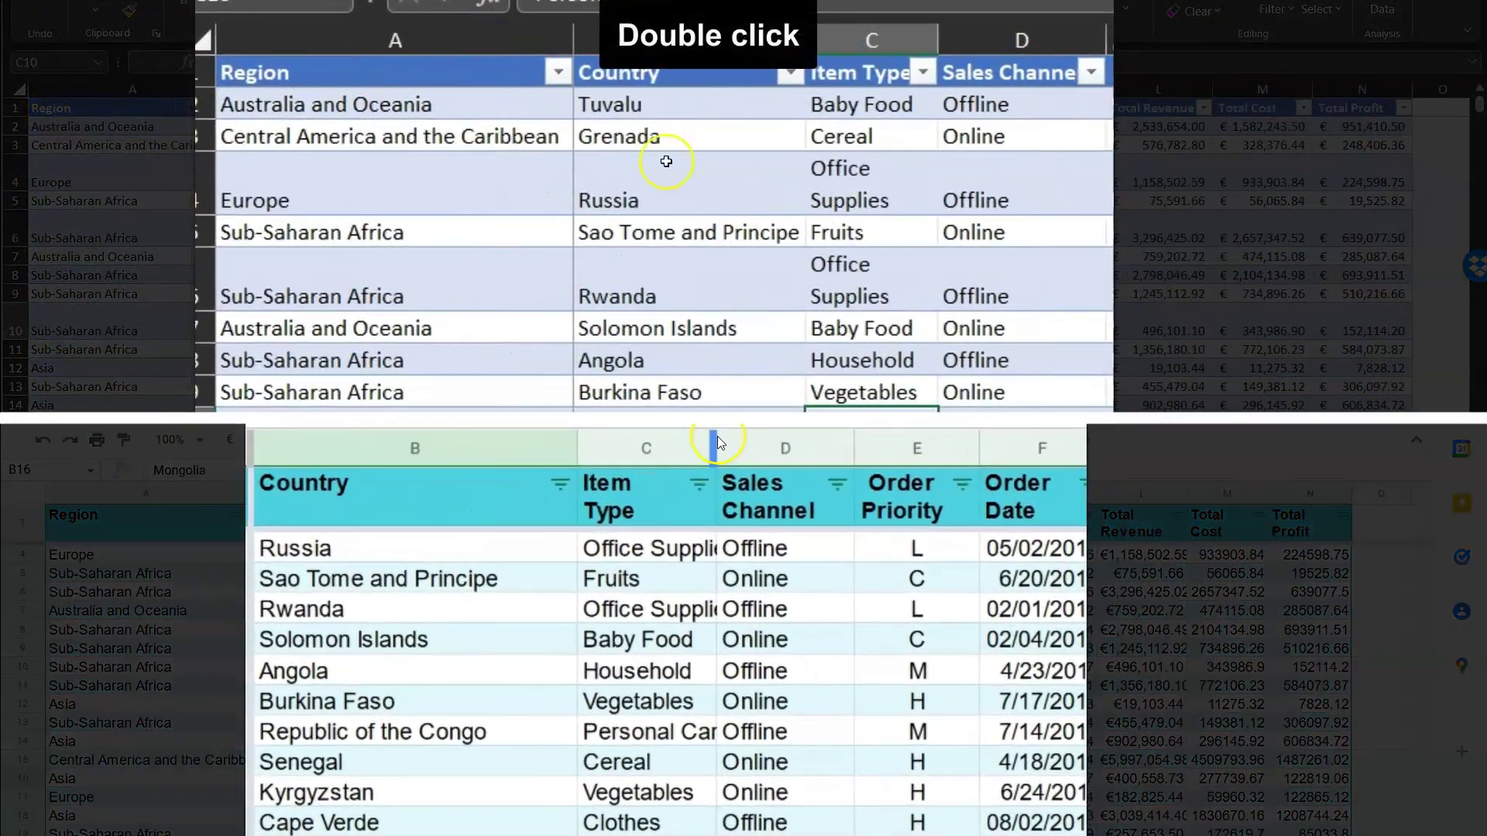
pyautogui.doubleClick(805, 34)
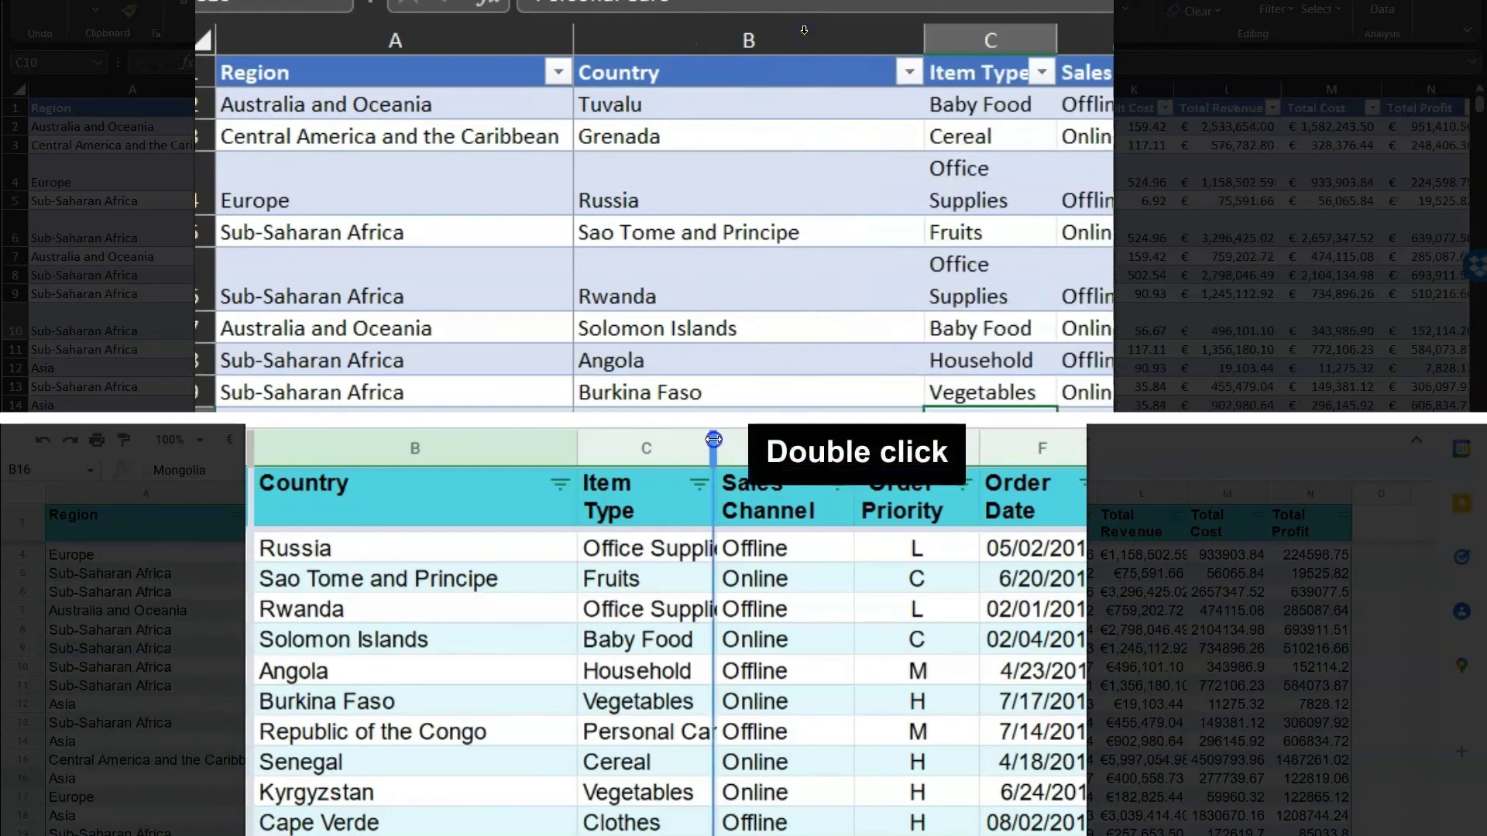
pyautogui.doubleClick(713, 439)
pyautogui.doubleClick(1054, 42)
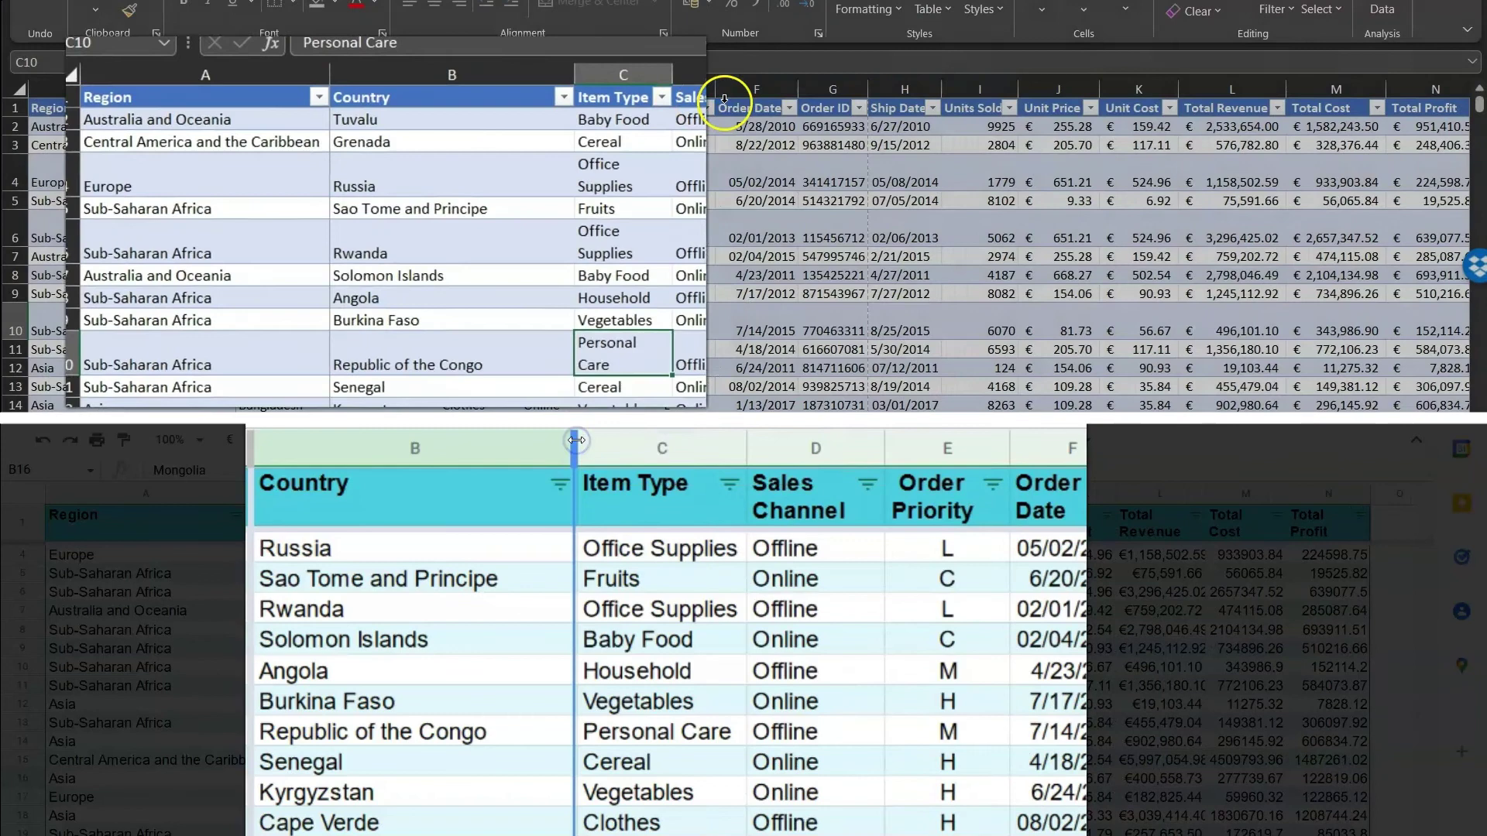
pyautogui.doubleClick(576, 446)
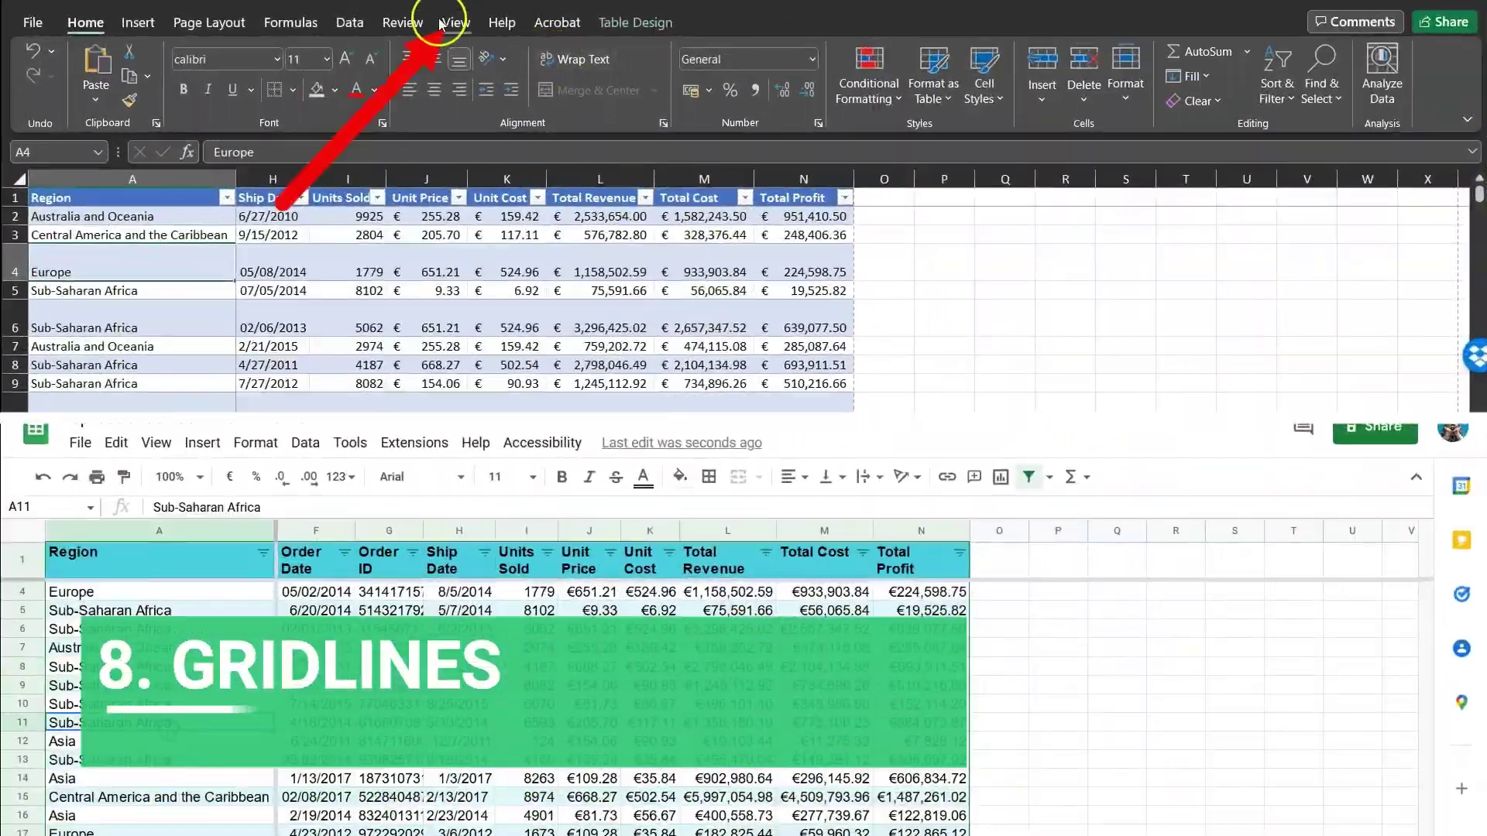
# - Turn off gridlines in Excel and Google Sheets, toggling Excel's gridlines to compare
pyautogui.click(455, 22)
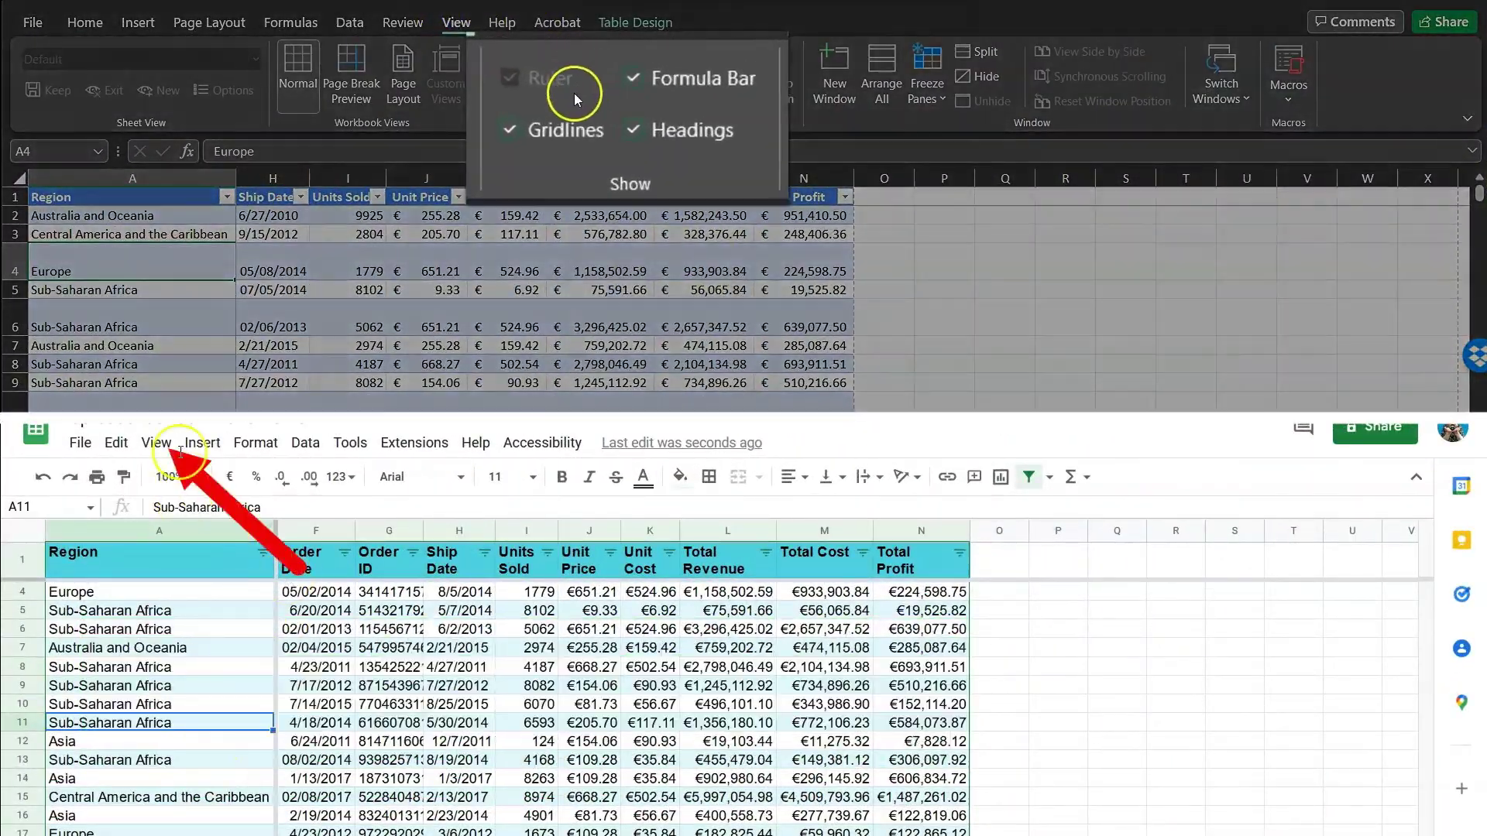
pyautogui.click(156, 443)
pyautogui.moveTo(169, 477)
pyautogui.click(528, 172)
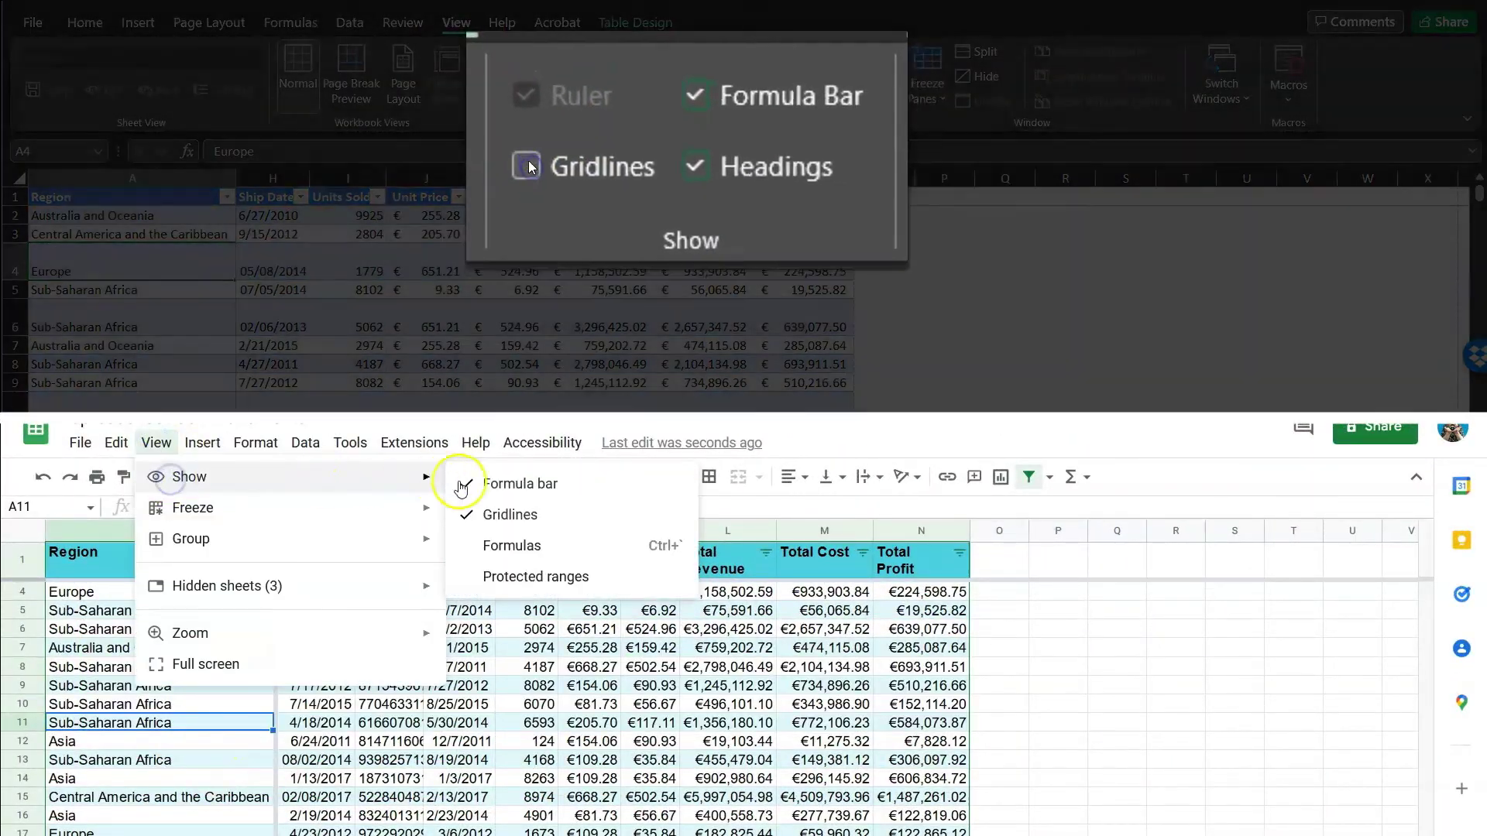
pyautogui.scroll(-3, 1007, 348)
pyautogui.click(479, 515)
pyautogui.scroll(4, 1006, 408)
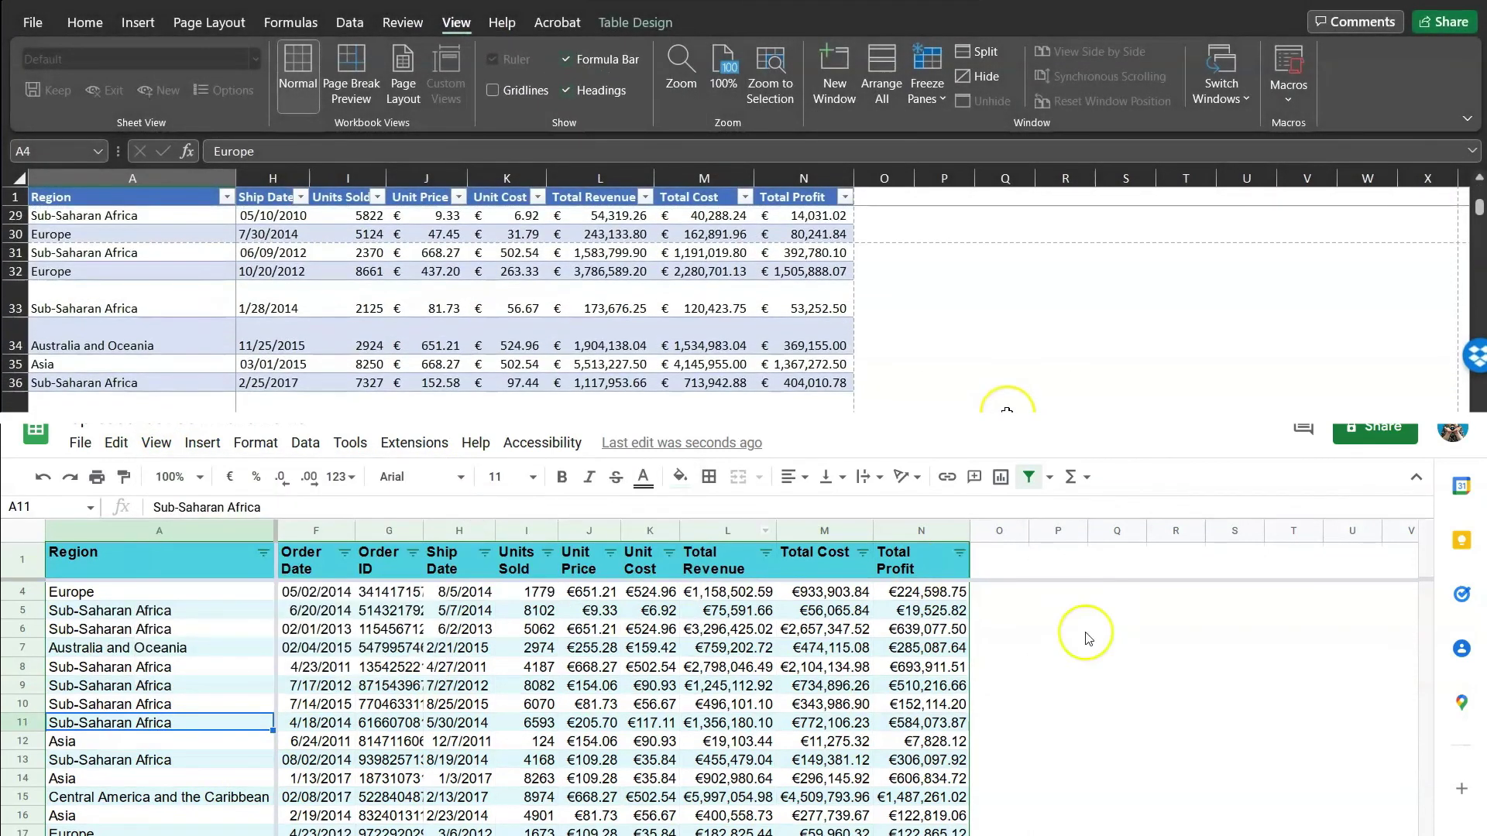
pyautogui.click(1176, 828)
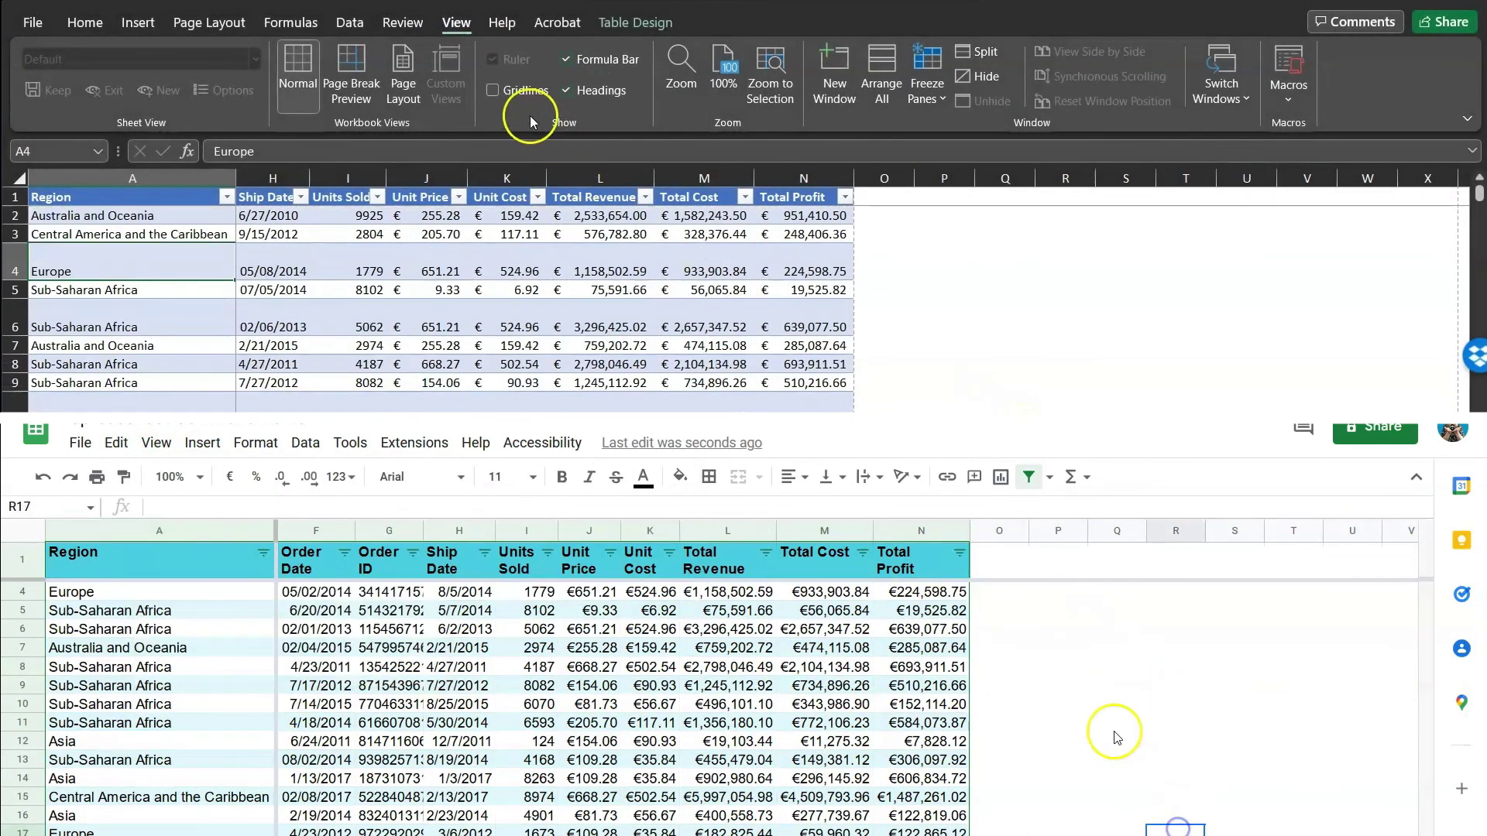
pyautogui.click(493, 91)
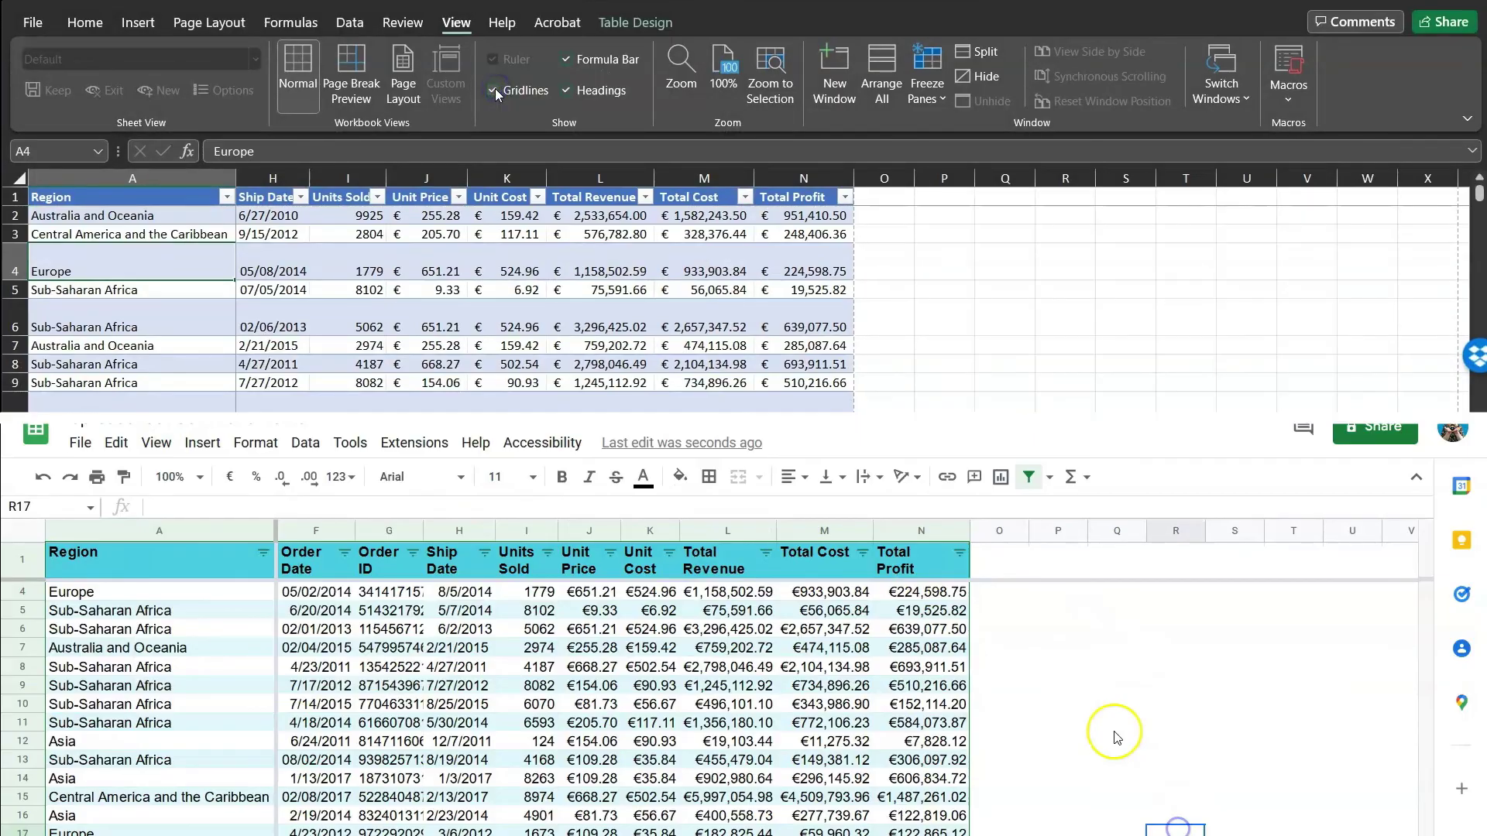
pyautogui.click(494, 91)
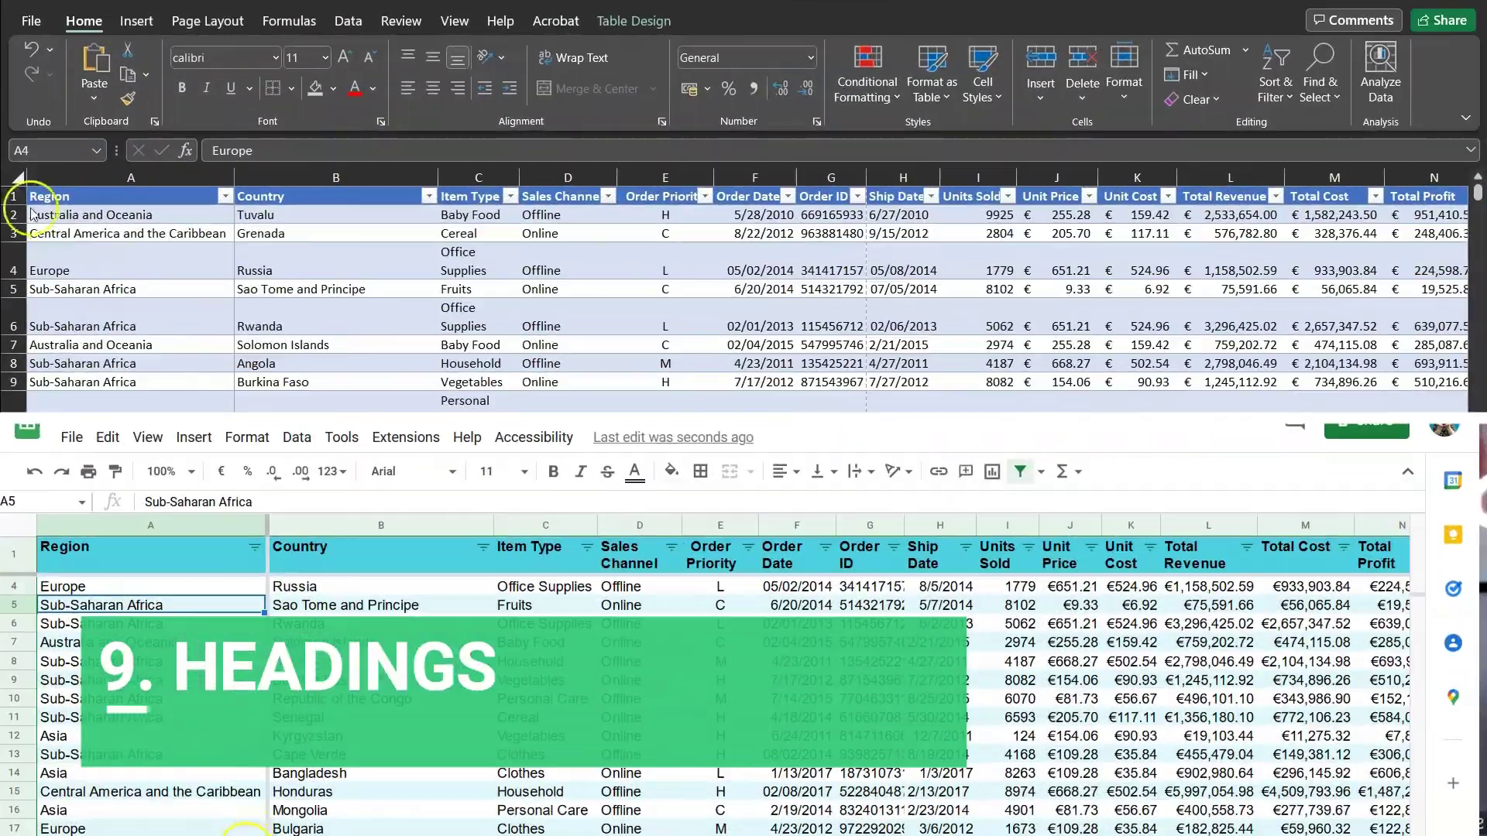
# - Select row 1 and set its font size to 12 in Sheets and 14 in Excel
pyautogui.click(10, 551)
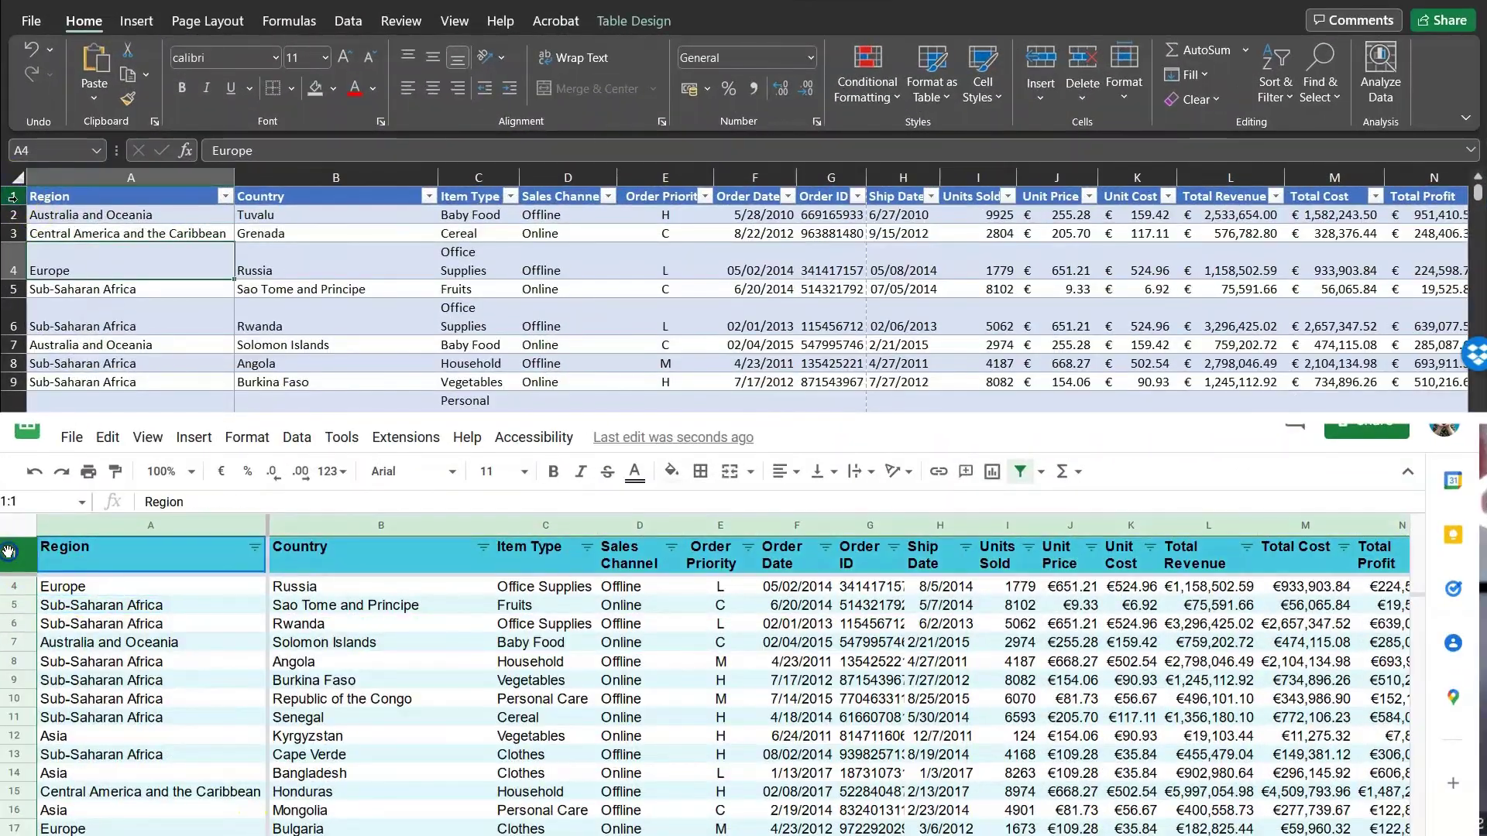
pyautogui.click(12, 196)
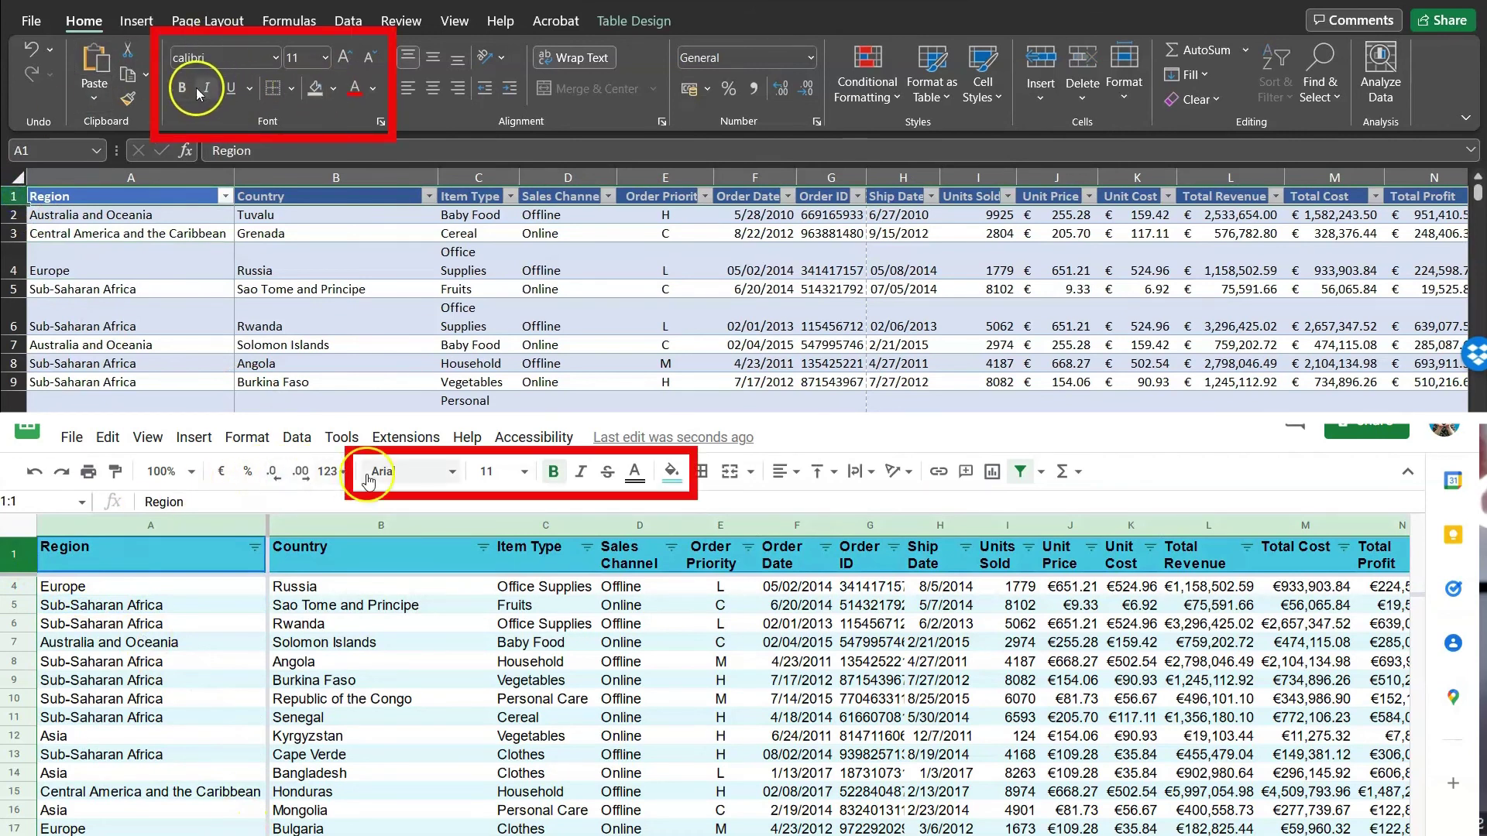
pyautogui.click(501, 470)
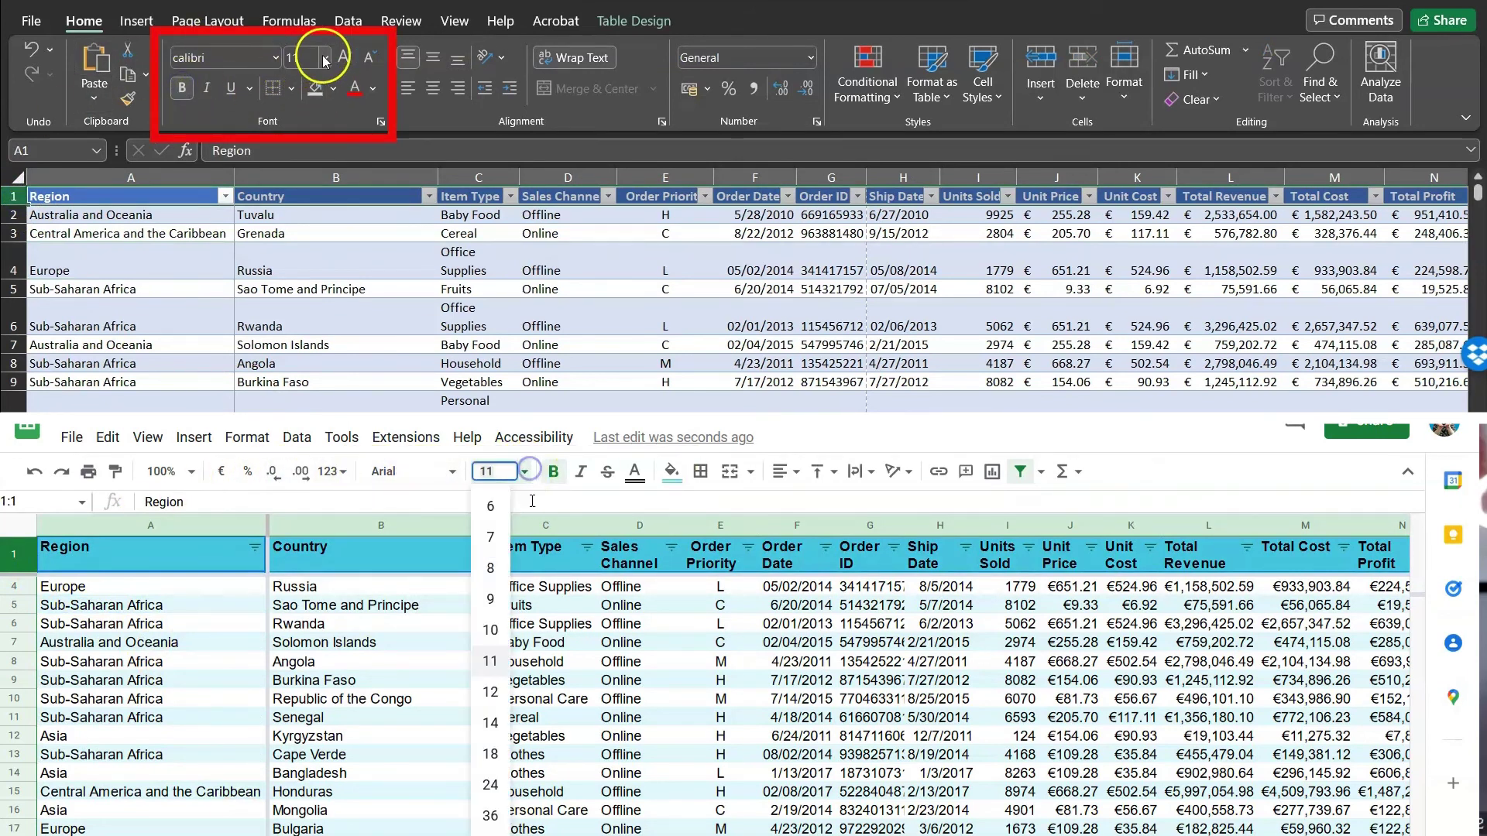
pyautogui.click(324, 59)
pyautogui.click(497, 693)
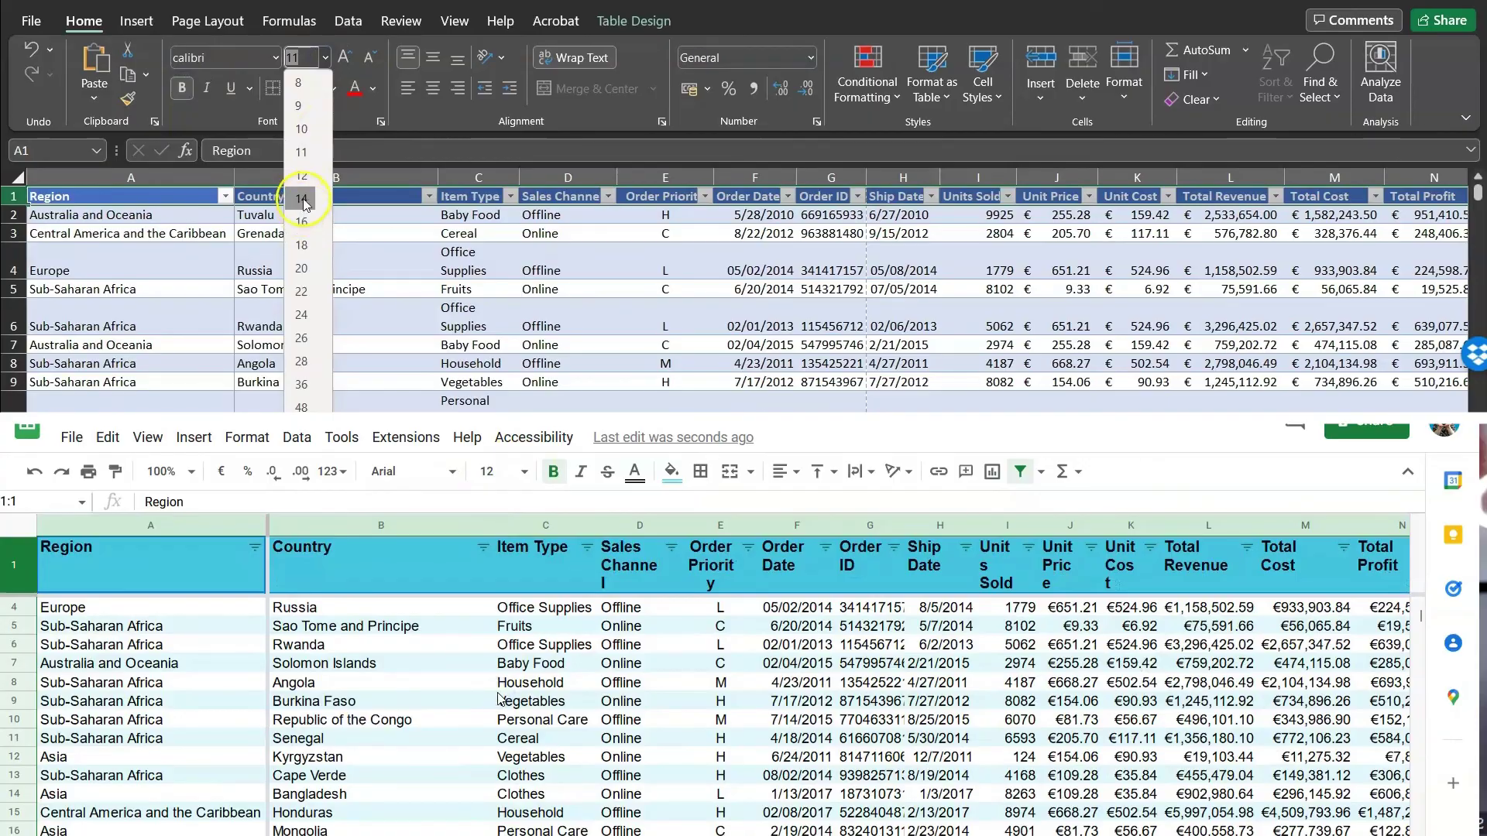
pyautogui.click(302, 199)
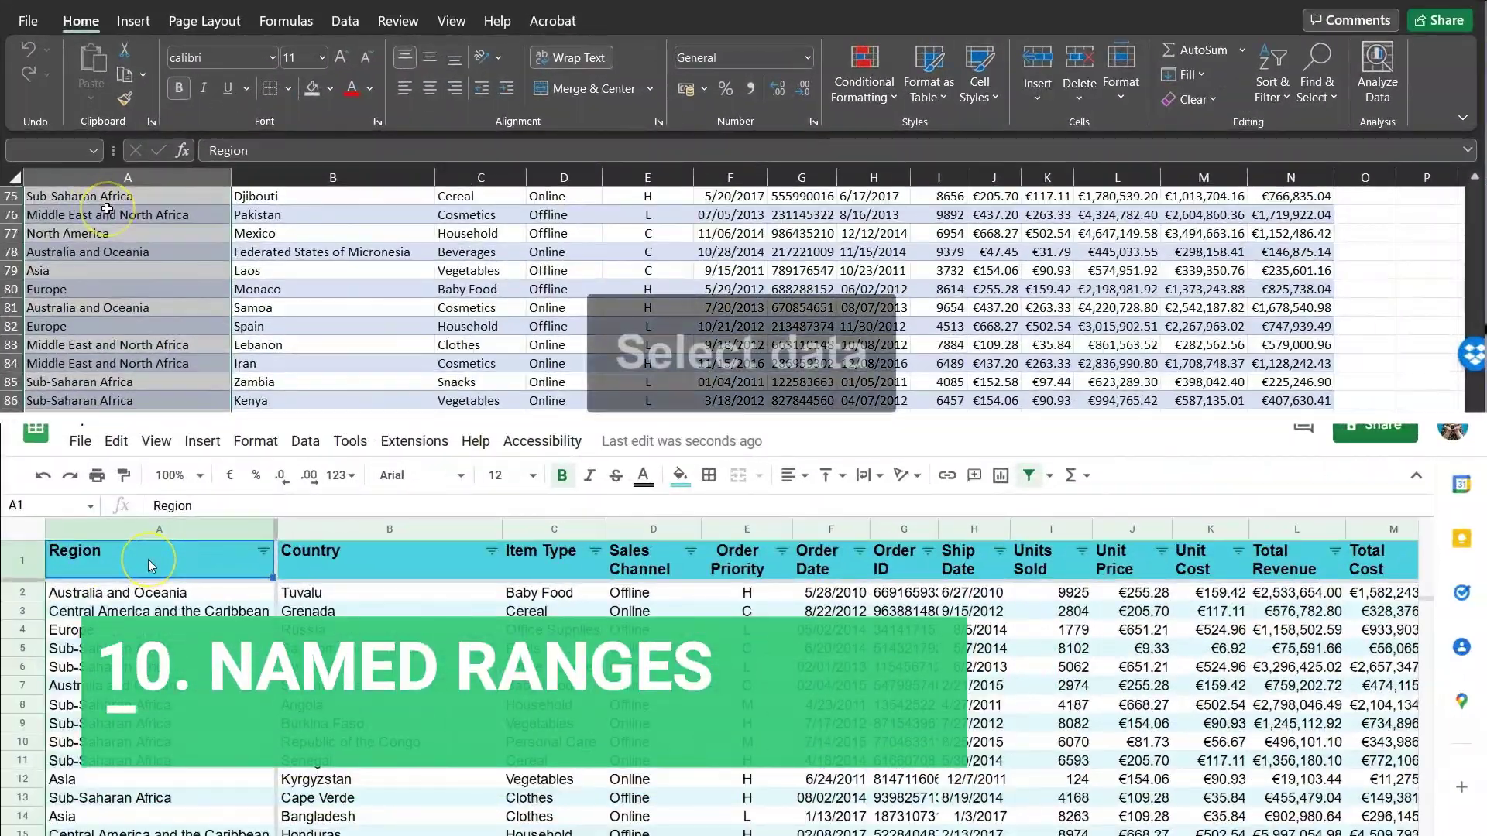
# - Extend the selection to the full table A1:N101 using Ctrl+Shift+arrows
pyautogui.hotkey('ctrl', 'shift', 'Right')
pyautogui.hotkey('ctrl', 'shift', 'Down')
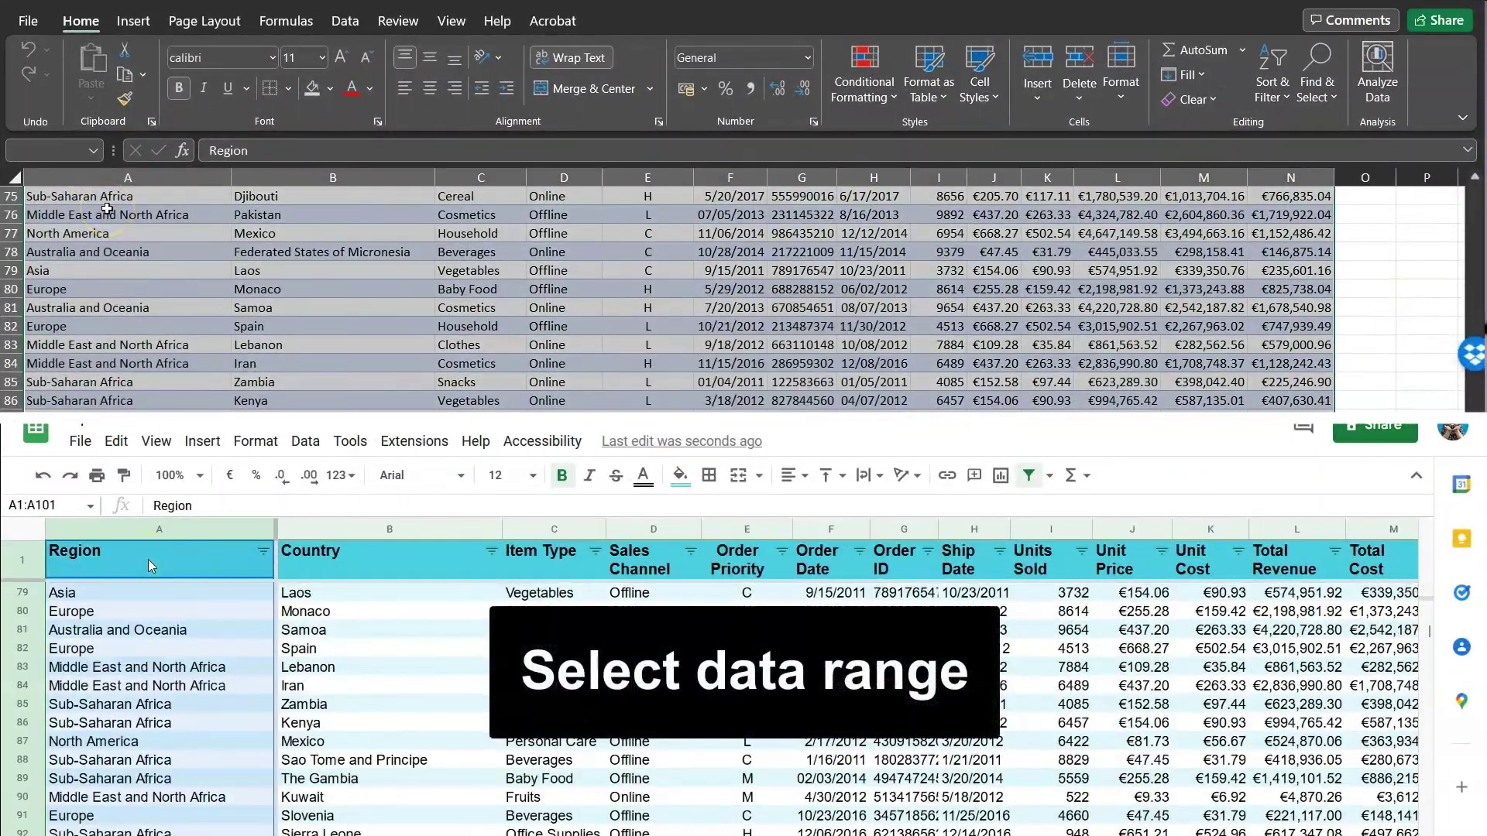
pyautogui.click(288, 23)
pyautogui.hotkey('ctrl', 'shift', 'Right')
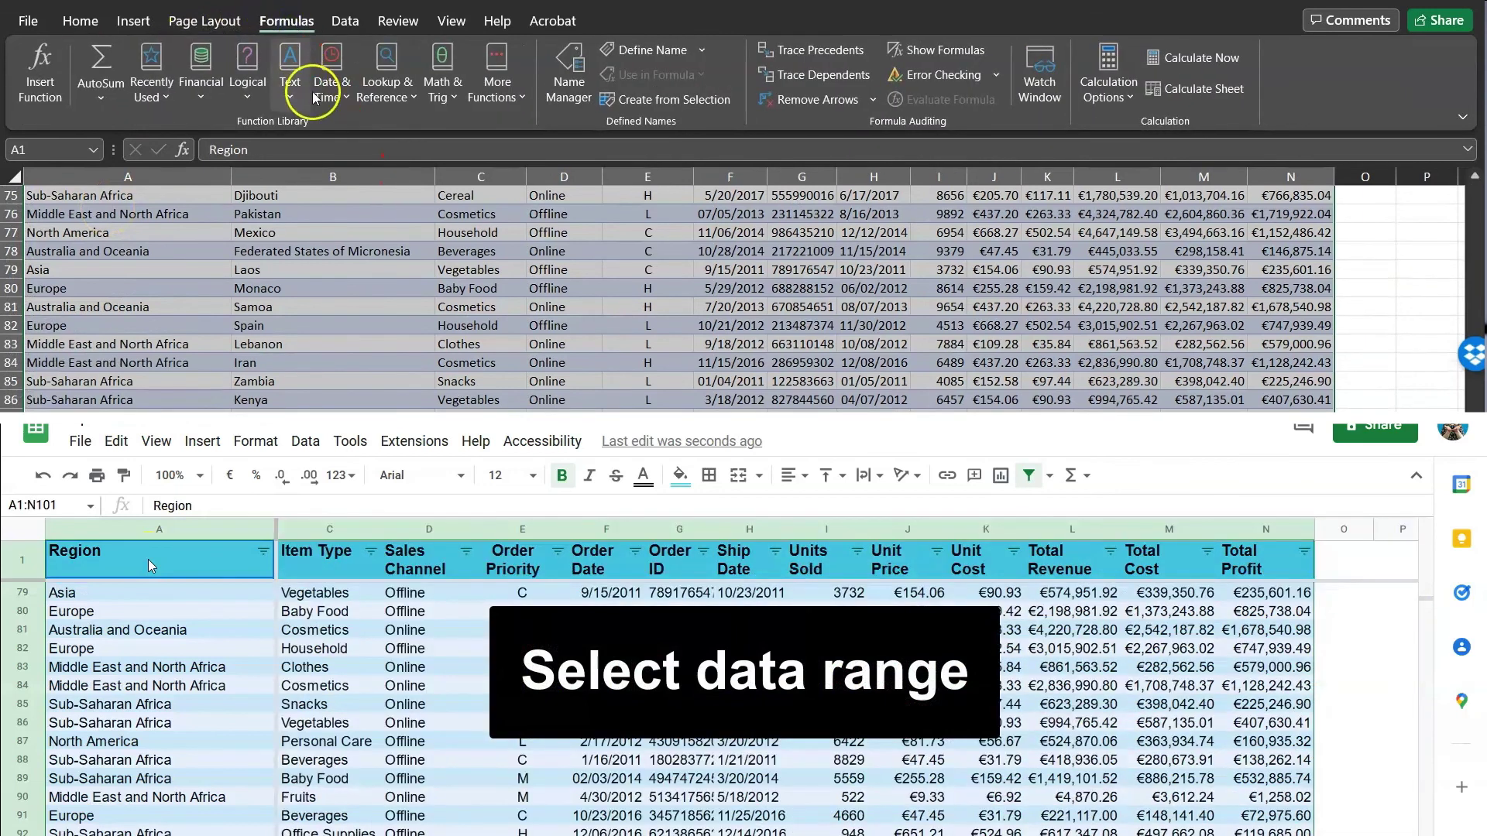
# - Name the A1:N101 range total_profit in Sheets and define a new name in Excel
pyautogui.click(568, 89)
pyautogui.click(306, 441)
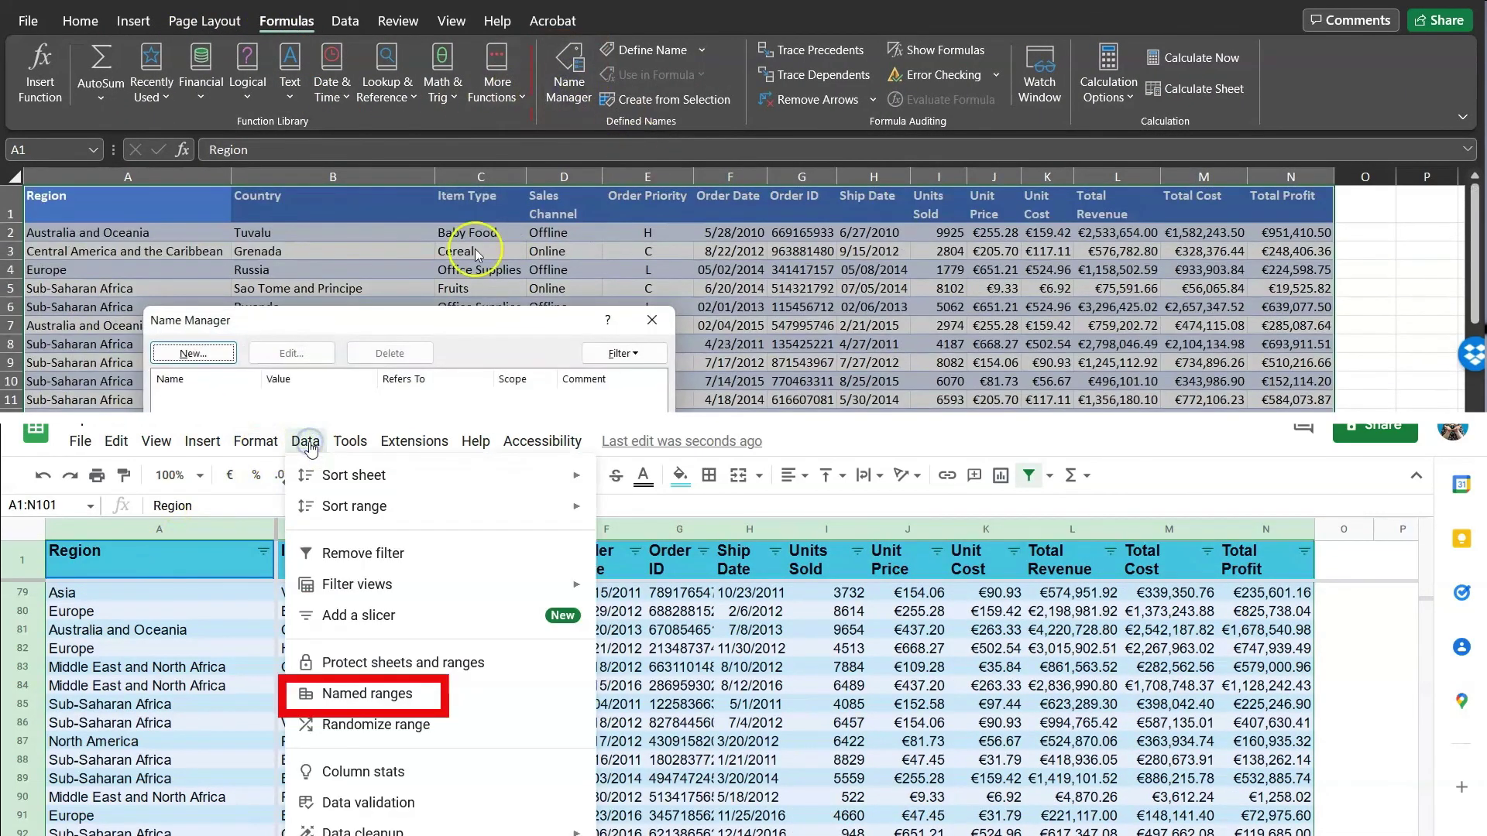
pyautogui.click(193, 354)
pyautogui.click(367, 694)
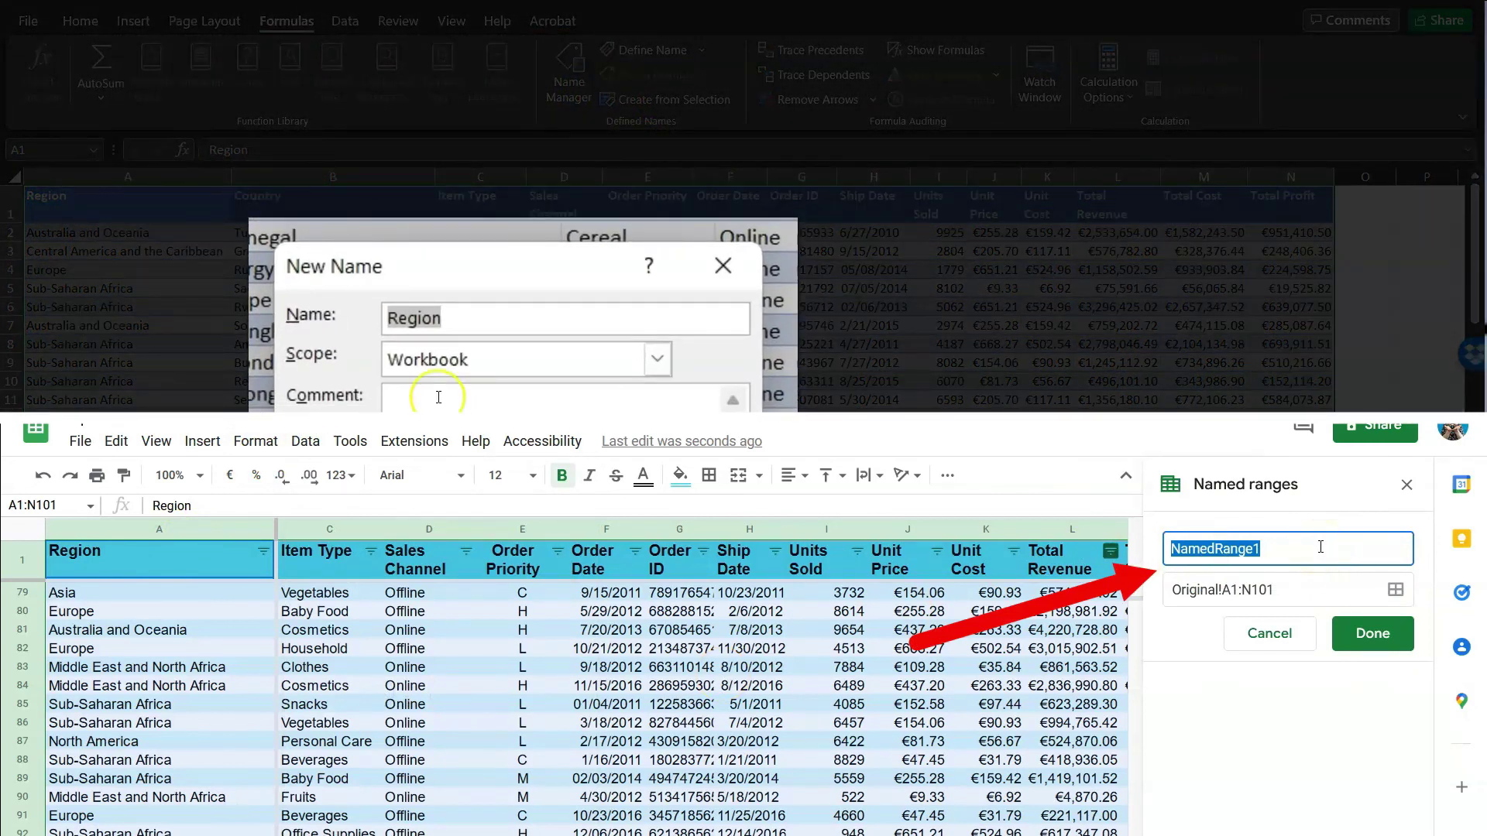
pyautogui.write('total_profit')
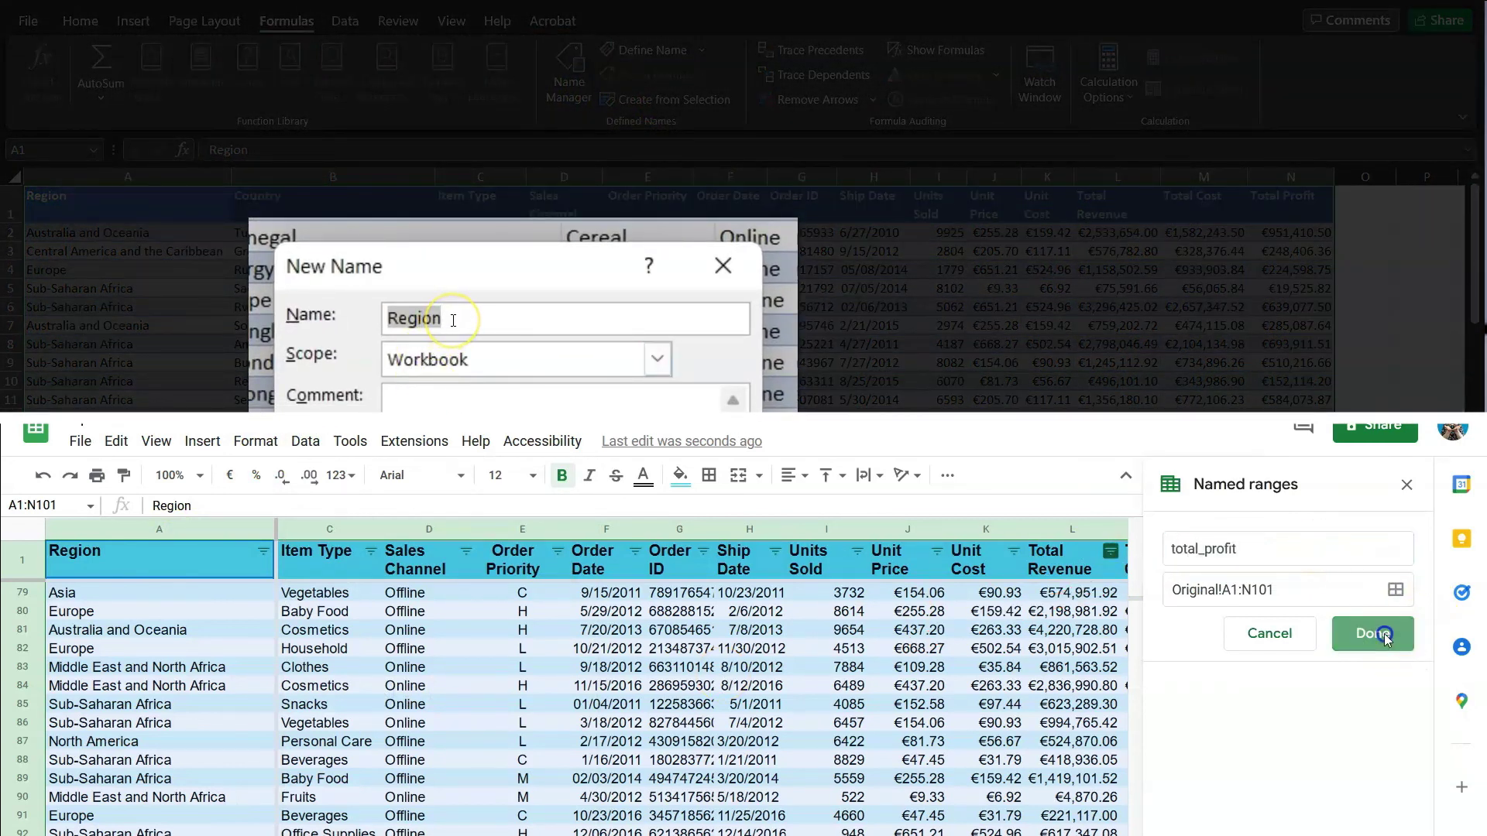
pyautogui.click(1384, 635)
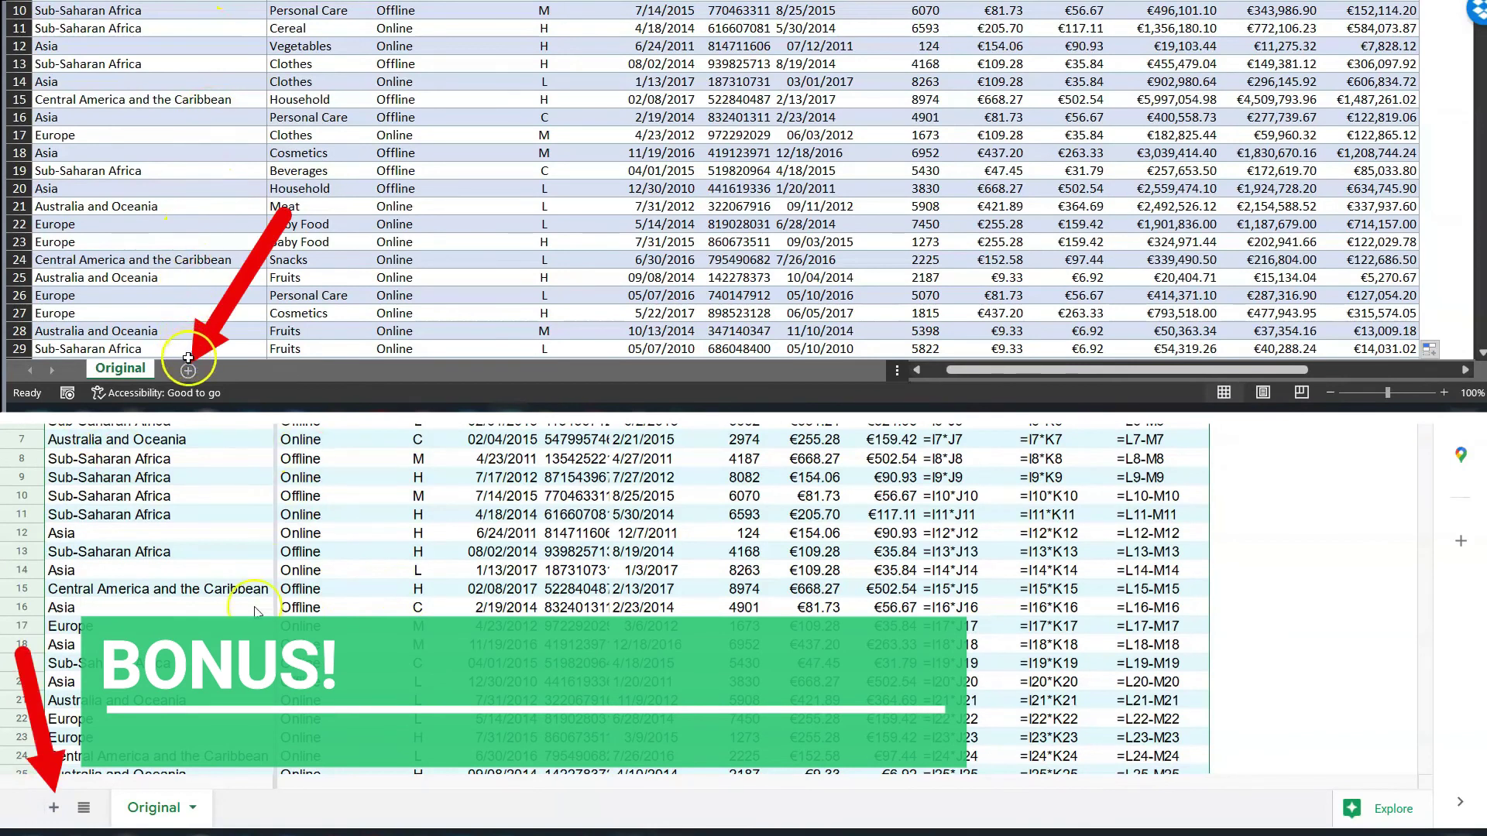
# - Add a new sheet in both Excel and Google Sheets and name it Instructions
pyautogui.click(189, 369)
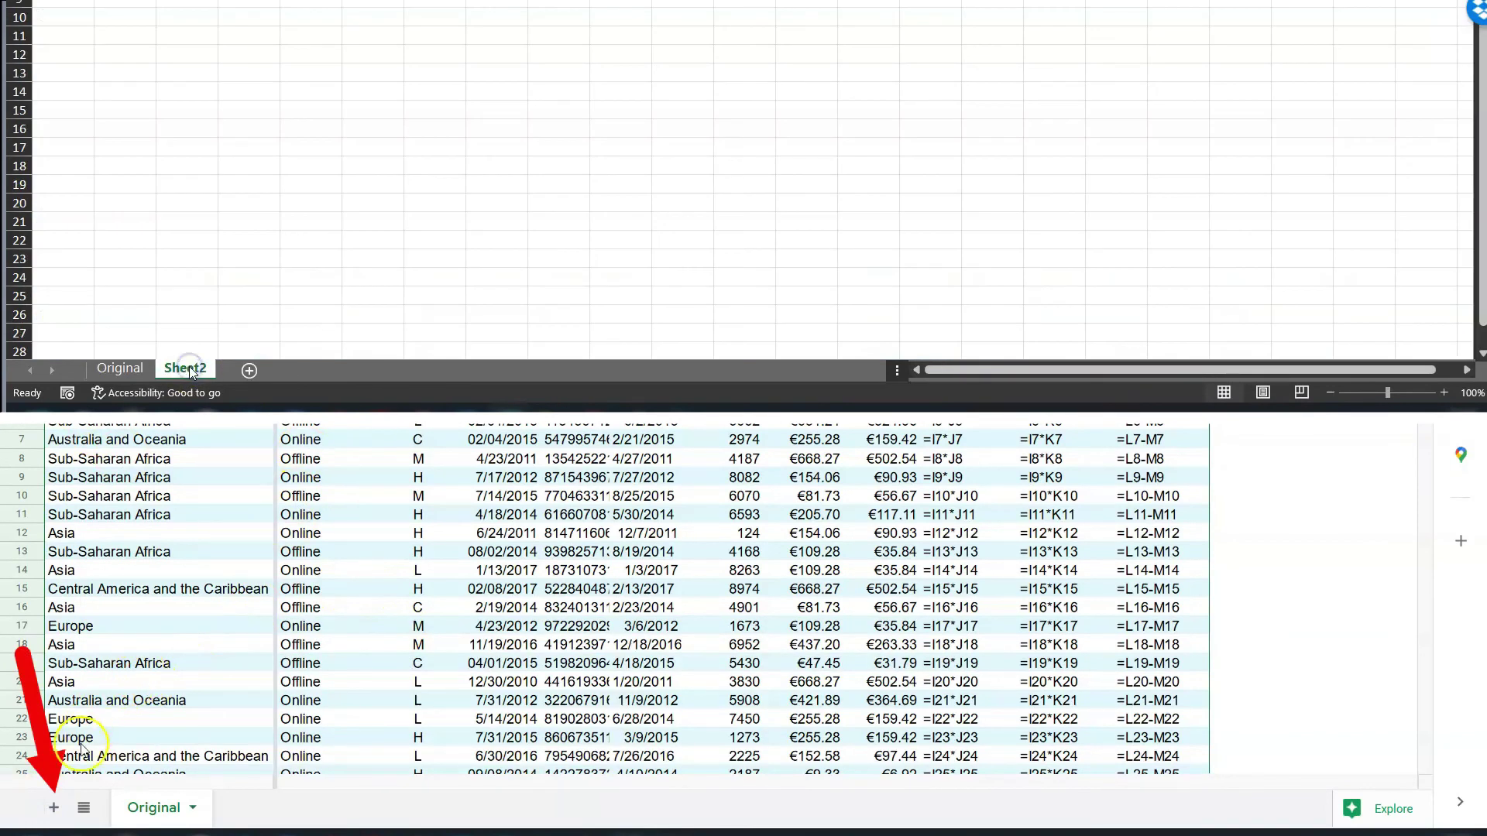
pyautogui.click(50, 805)
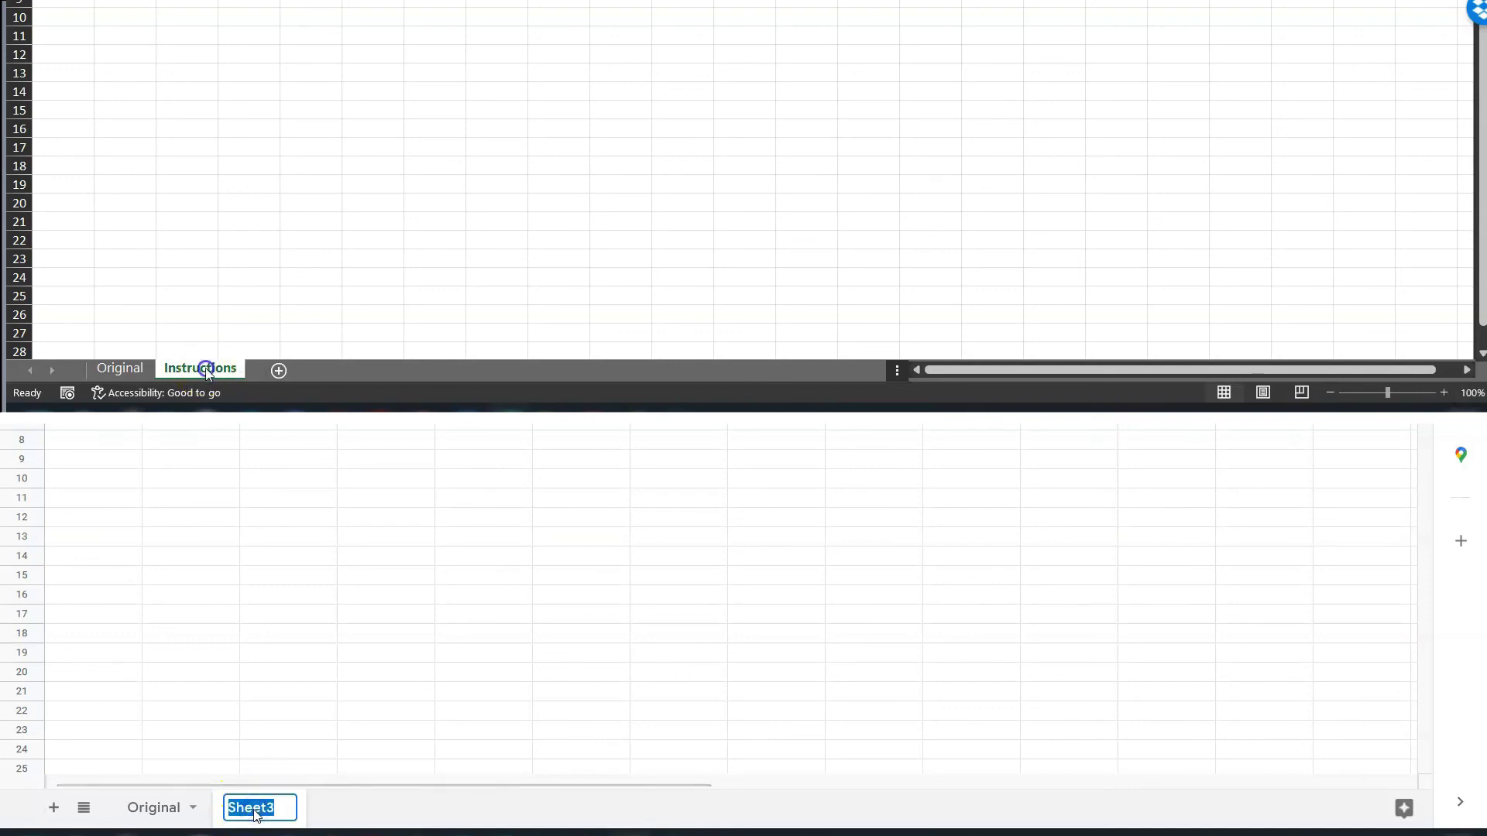
pyautogui.write('Instruc')
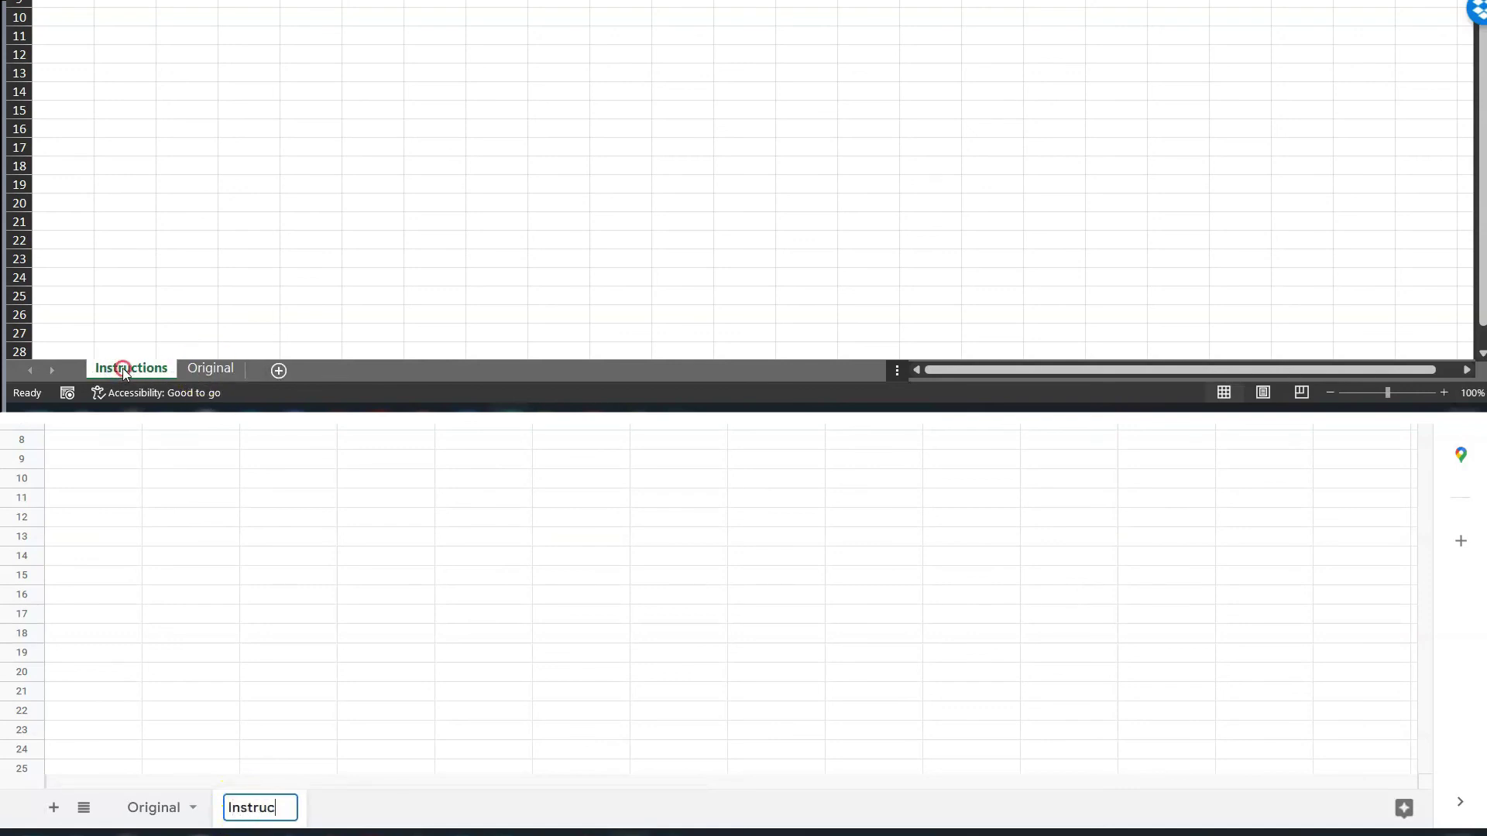
pyautogui.rightClick(125, 372)
pyautogui.write('tions')
pyautogui.press('Return')
# - Colour the Instructions tab red in both programs and move it before Original
pyautogui.moveTo(179, 261)
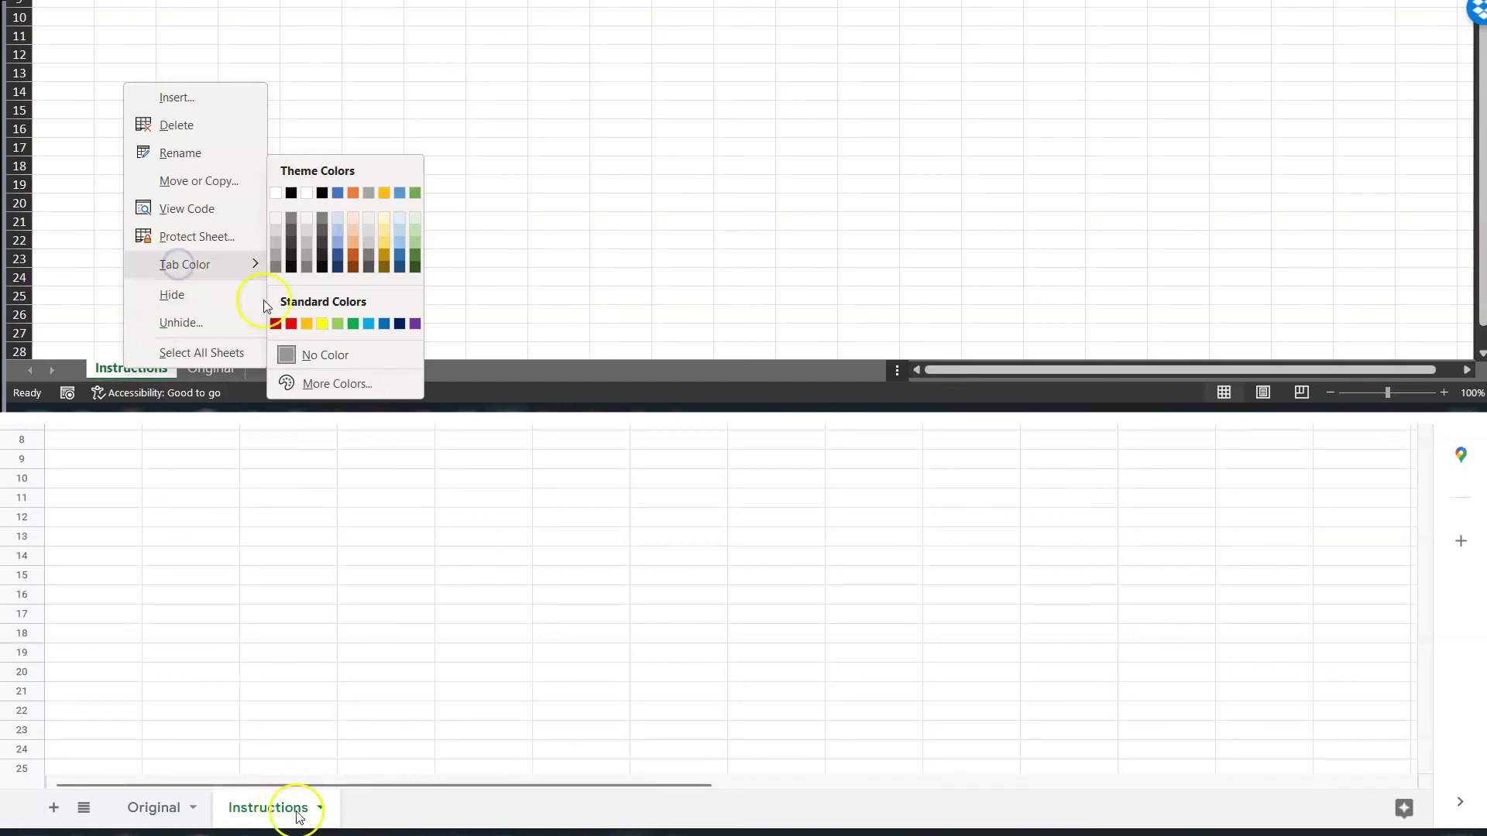
pyautogui.click(291, 323)
pyautogui.moveTo(291, 813); pyautogui.dragTo(195, 808)
pyautogui.click(211, 368)
pyautogui.click(220, 808)
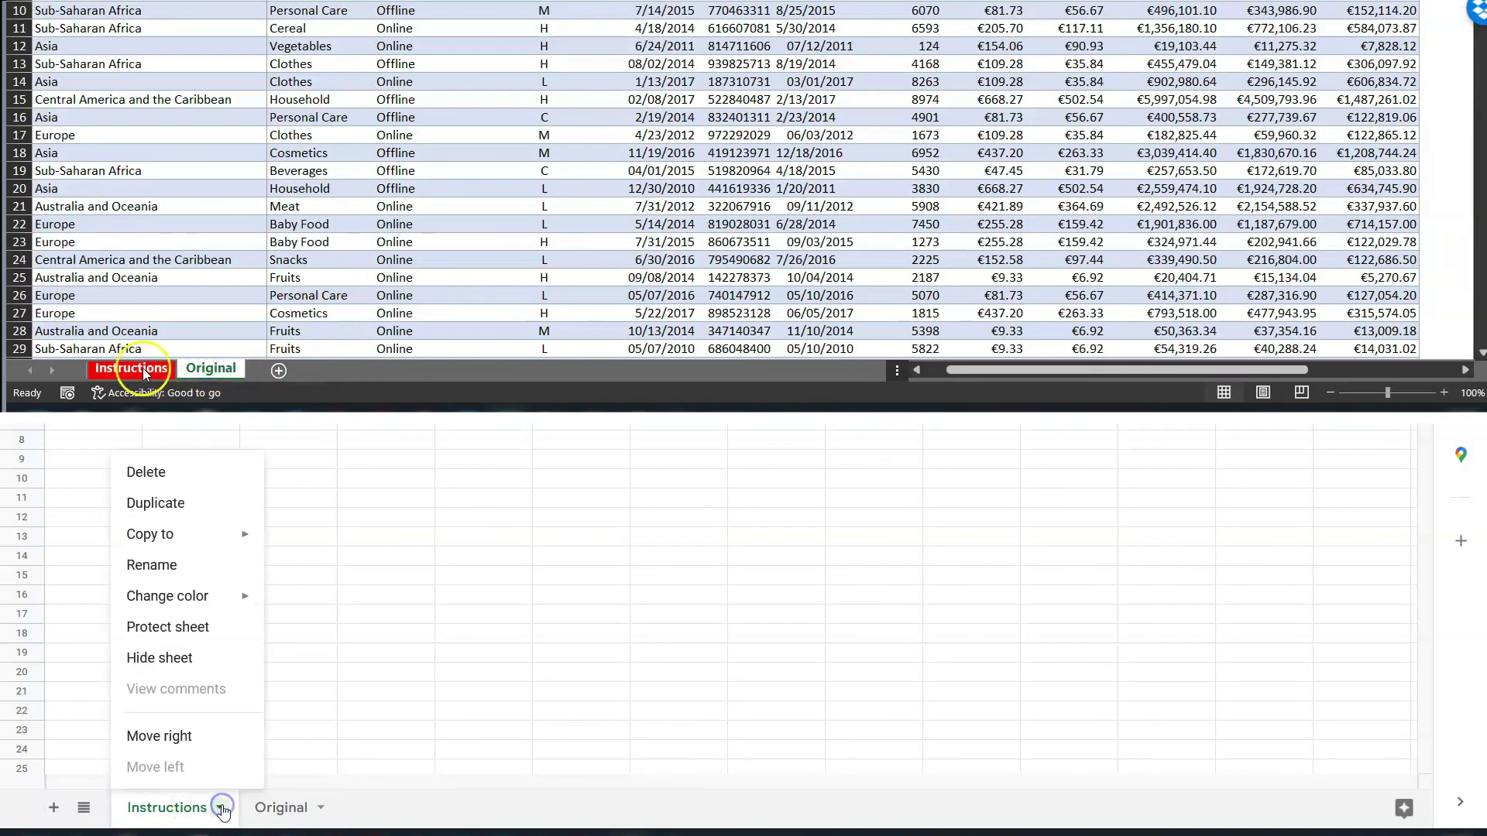
pyautogui.moveTo(267, 600)
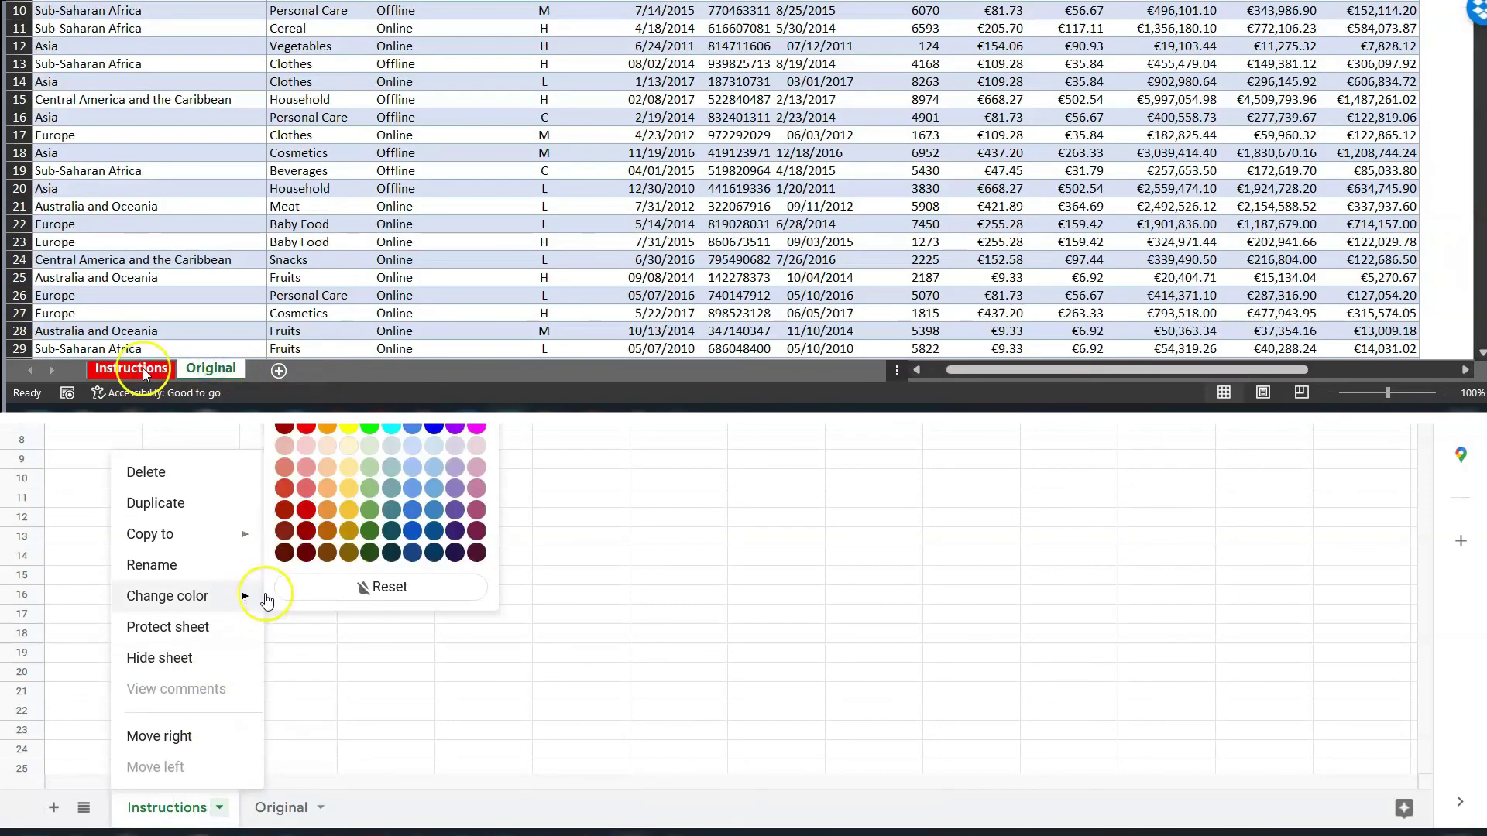
pyautogui.click(307, 428)
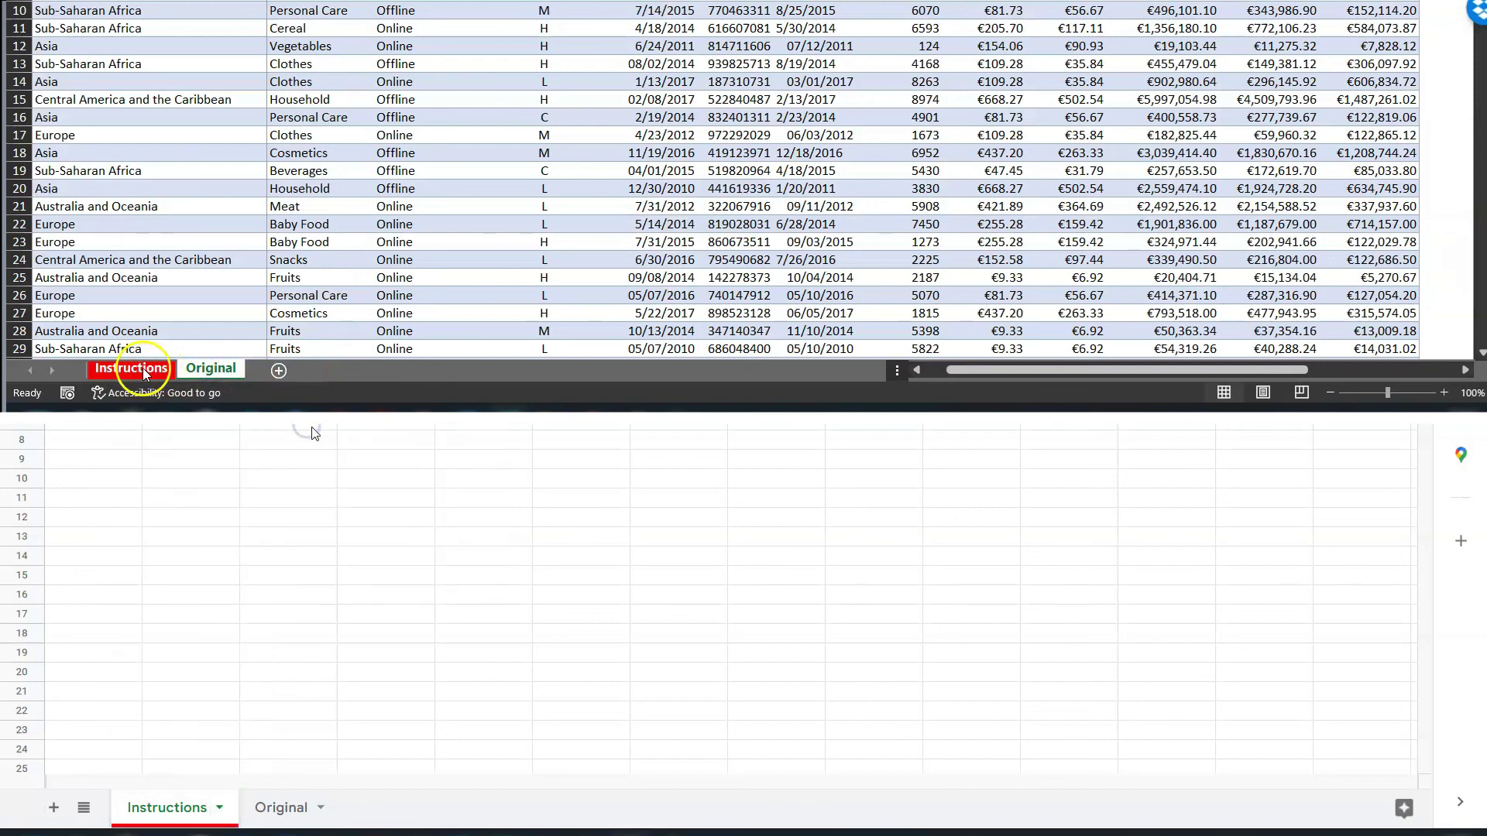